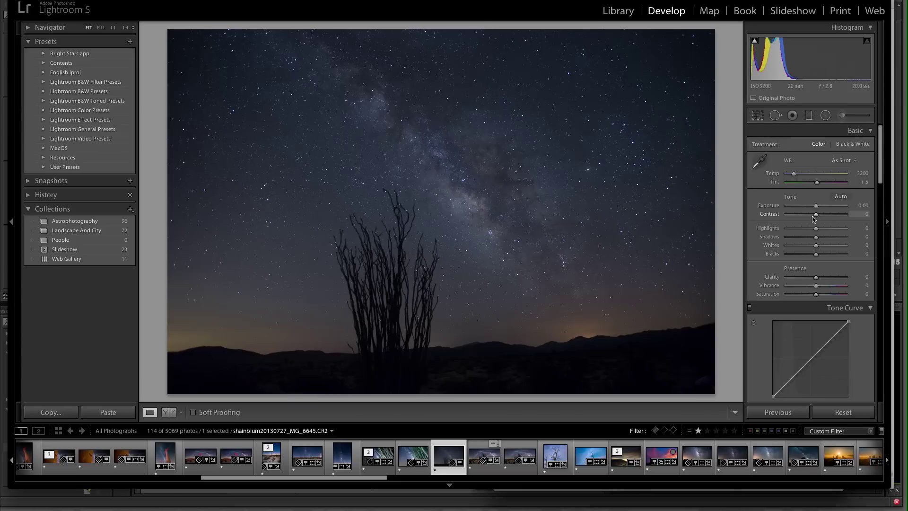
# Step: In the Basic panel, raise Contrast to +44, lift Whites to +39 and deepen Blacks to -26
pyautogui.moveTo(818, 218); pyautogui.dragTo(828, 217)
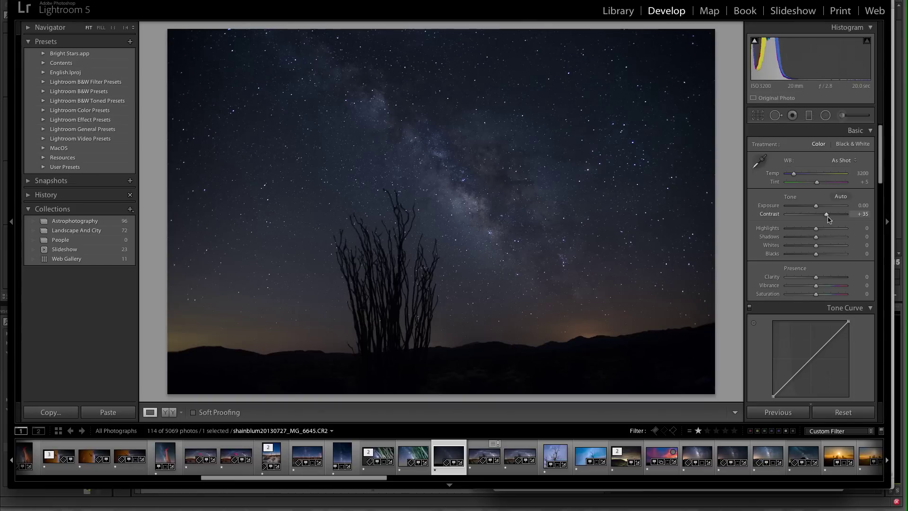
pyautogui.moveTo(828, 219); pyautogui.dragTo(830, 217)
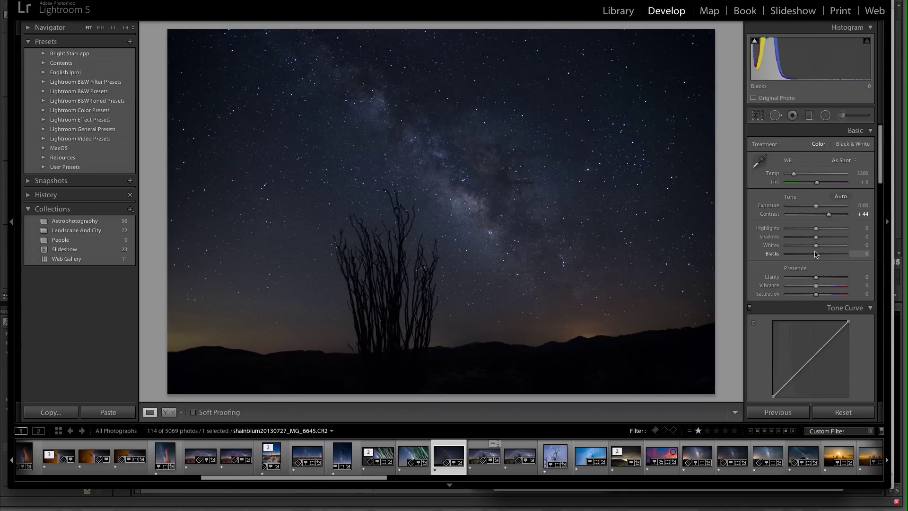
pyautogui.moveTo(807, 257); pyautogui.dragTo(828, 248)
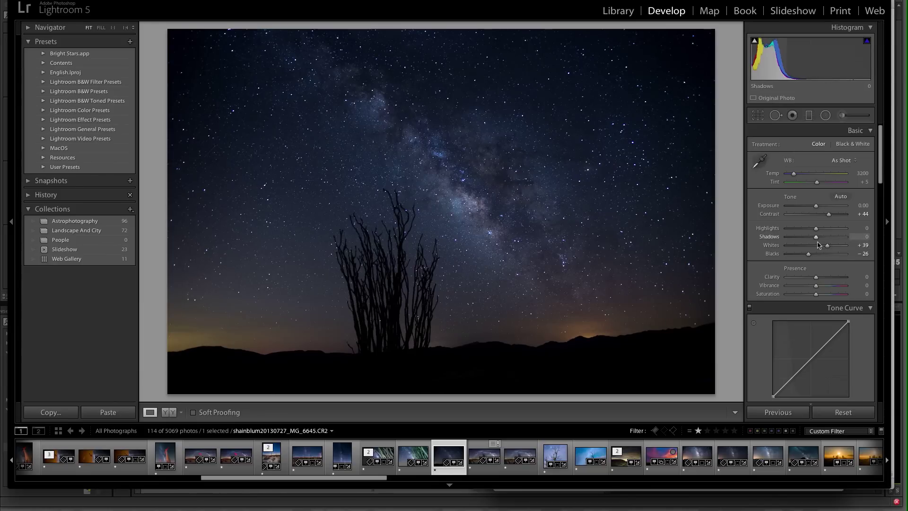
pyautogui.scroll(-1, 816, 288)
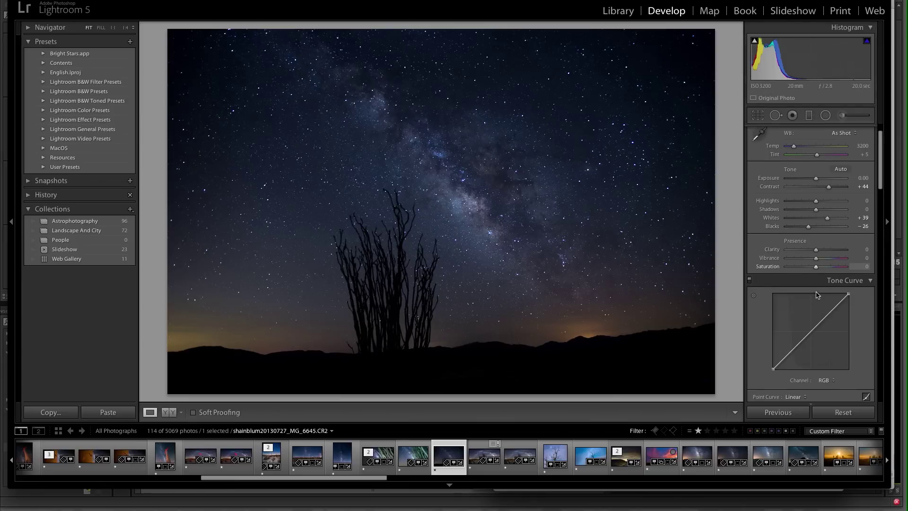
pyautogui.scroll(1, 834, 226)
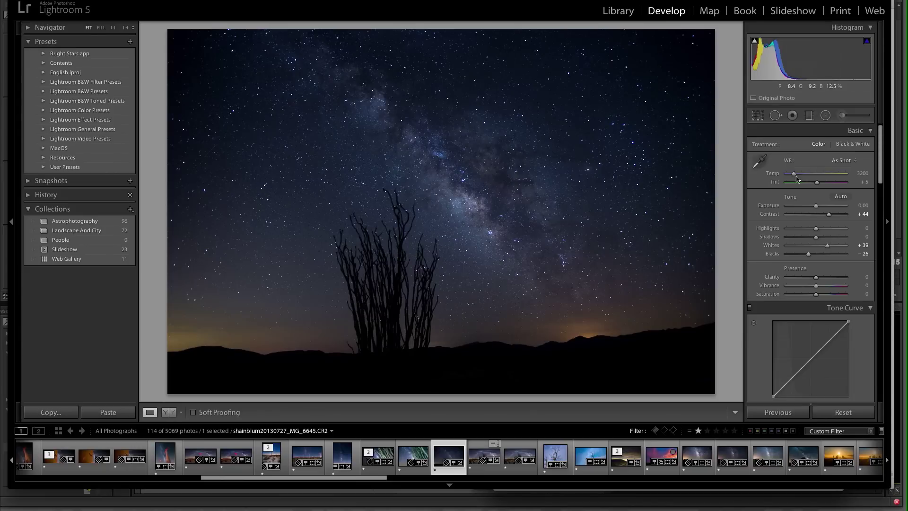
# Step: Set white balance Temp to 3597 and Tint to +3 for an orange horizon glow
pyautogui.moveTo(794, 176); pyautogui.dragTo(797, 177)
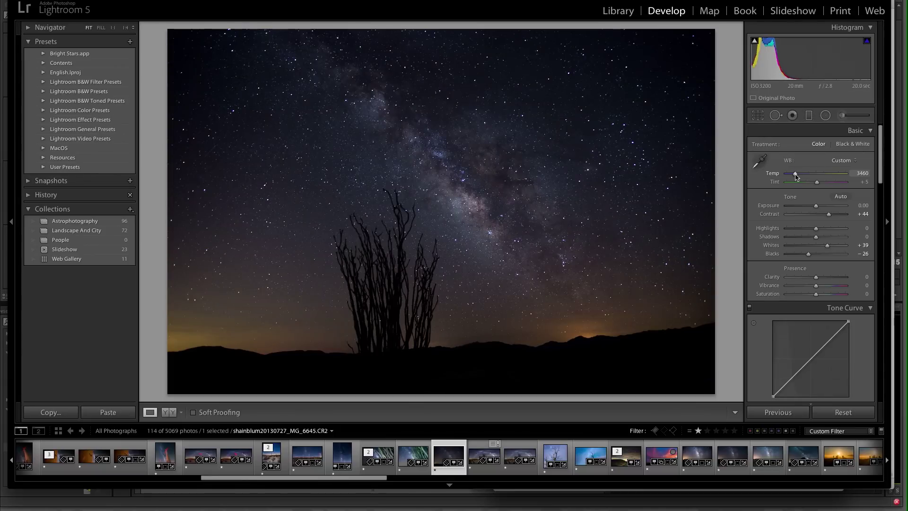
pyautogui.moveTo(797, 176)
pyautogui.mouseDown()
pyautogui.moveTo(807, 177)
pyautogui.moveTo(797, 175)
pyautogui.mouseUp()
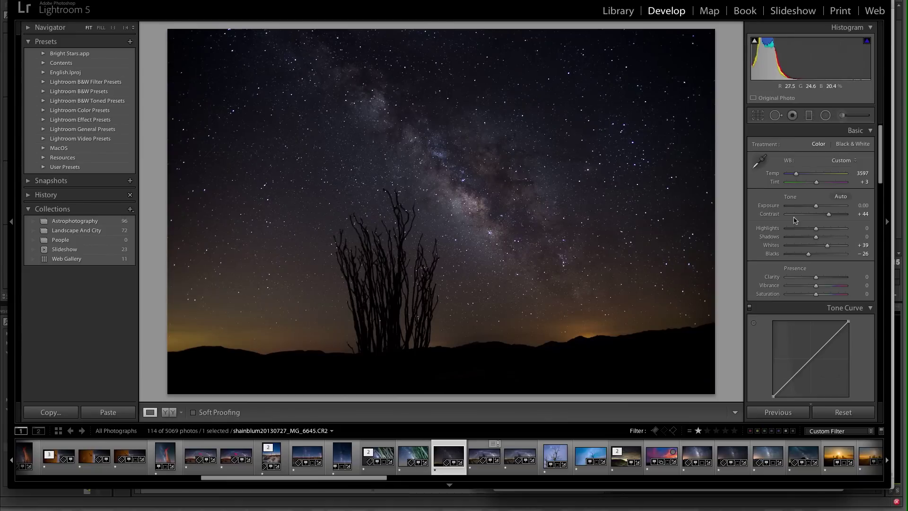
# Step: Raise Contrast to +55 and Whites to +52
pyautogui.click(834, 214)
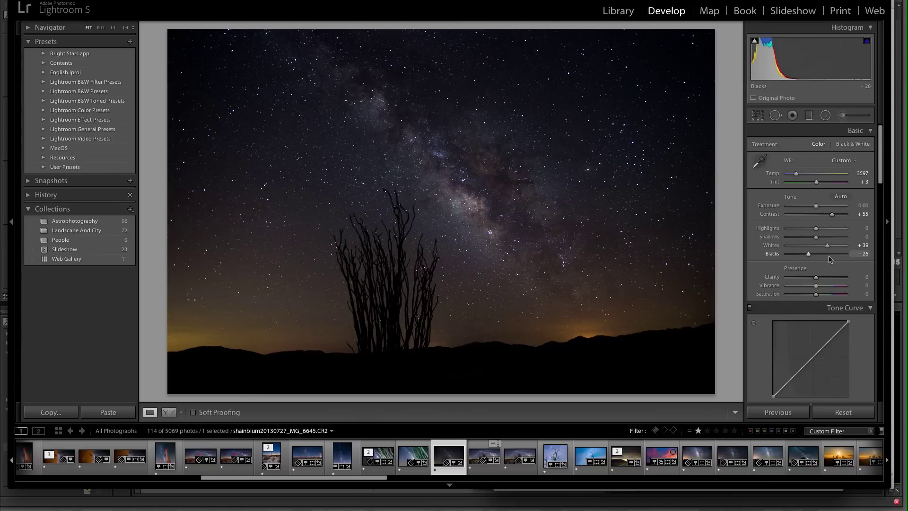
pyautogui.moveTo(828, 247); pyautogui.dragTo(832, 248)
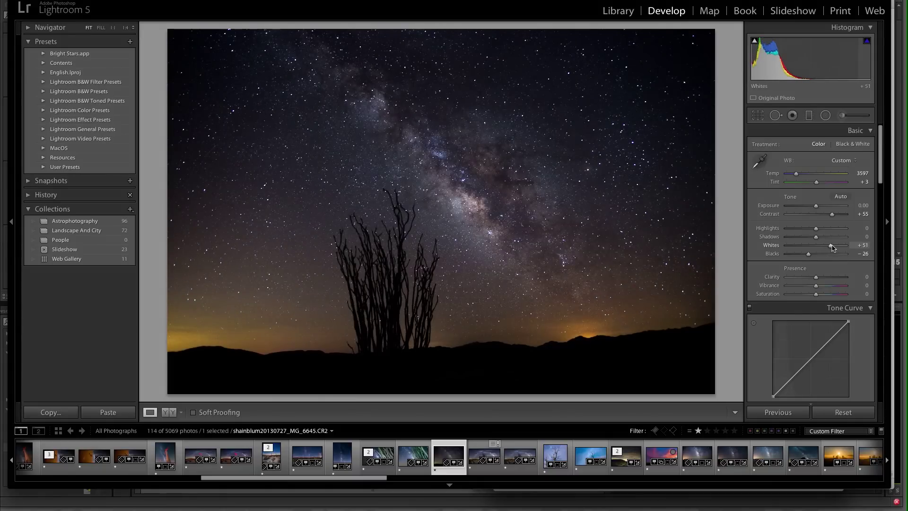
pyautogui.moveTo(832, 247); pyautogui.dragTo(833, 248)
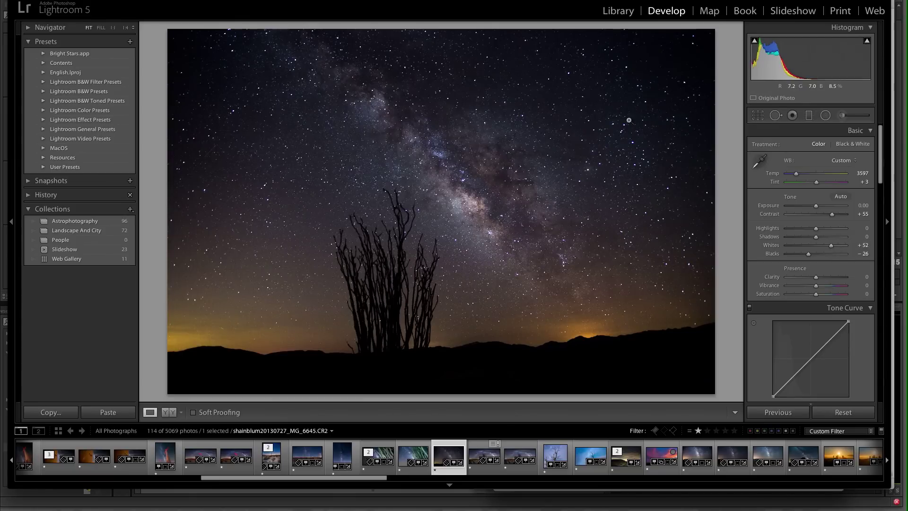
# Step: Add Lens Corrections vignetting with Amount +51 and Midpoint 37
pyautogui.scroll(-10, 845, 308)
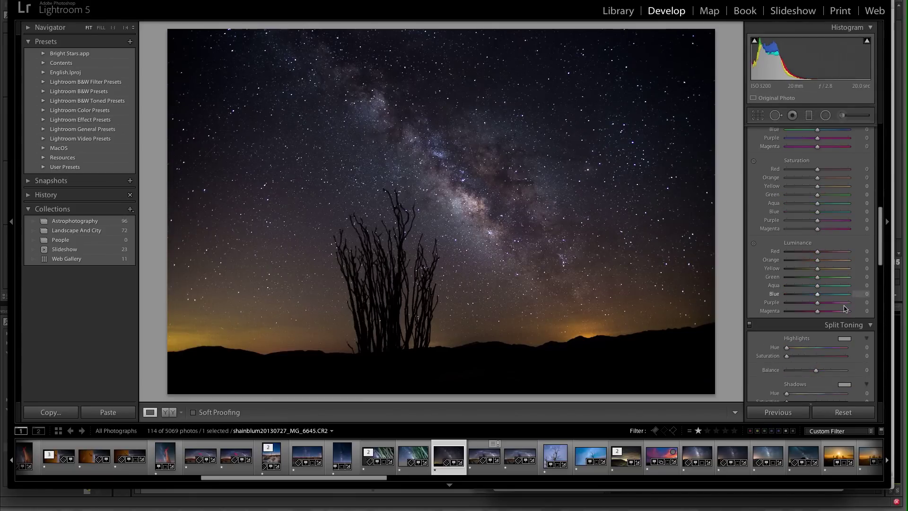
pyautogui.scroll(-10, 845, 308)
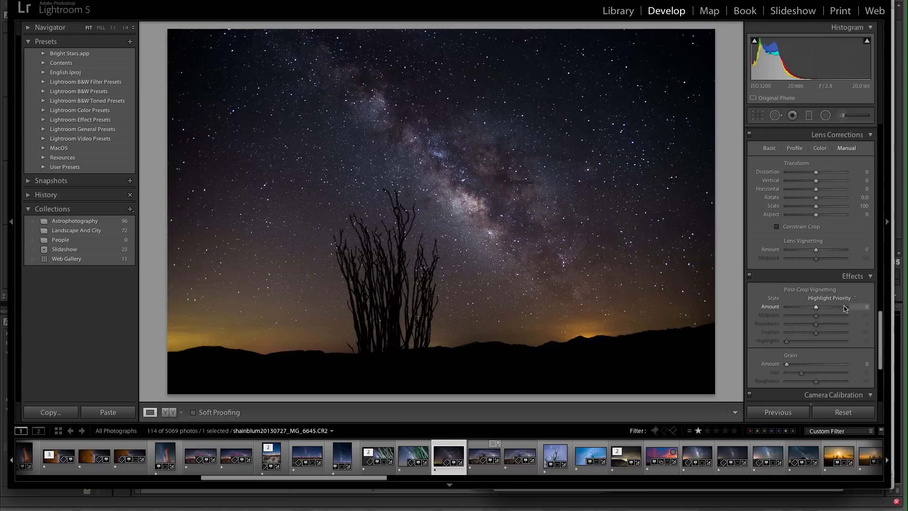
pyautogui.click(828, 252)
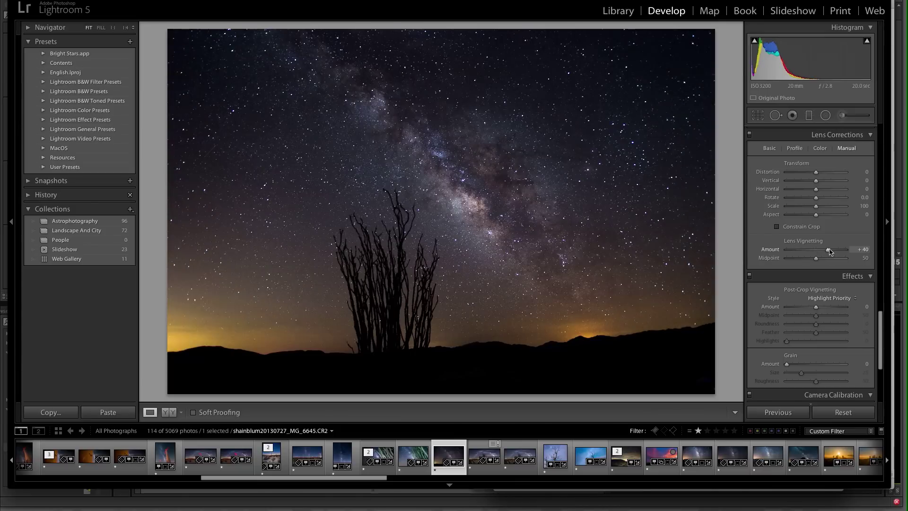
pyautogui.moveTo(834, 252); pyautogui.dragTo(834, 252)
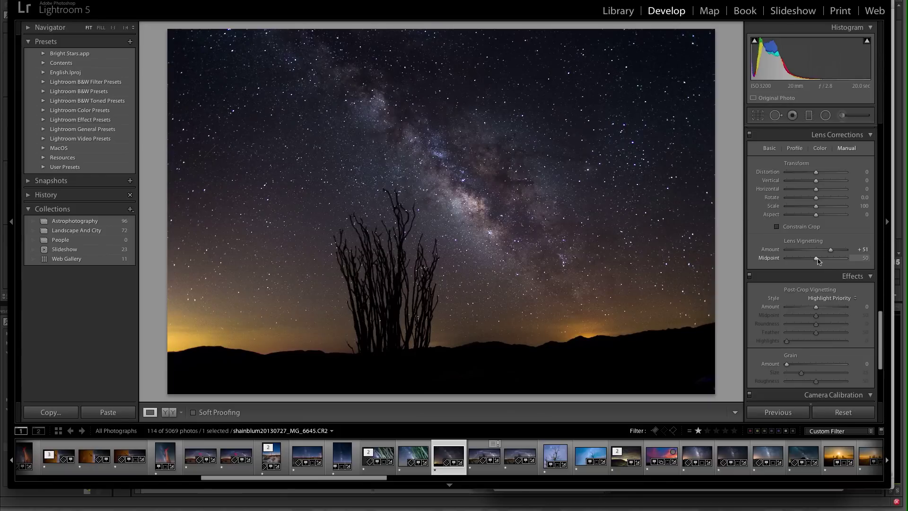
pyautogui.click(830, 258)
pyautogui.moveTo(832, 260); pyautogui.dragTo(810, 260)
# Step: In Detail, set Luminance noise reduction to 50 and Sharpening Amount to 70
pyautogui.scroll(2, 842, 218)
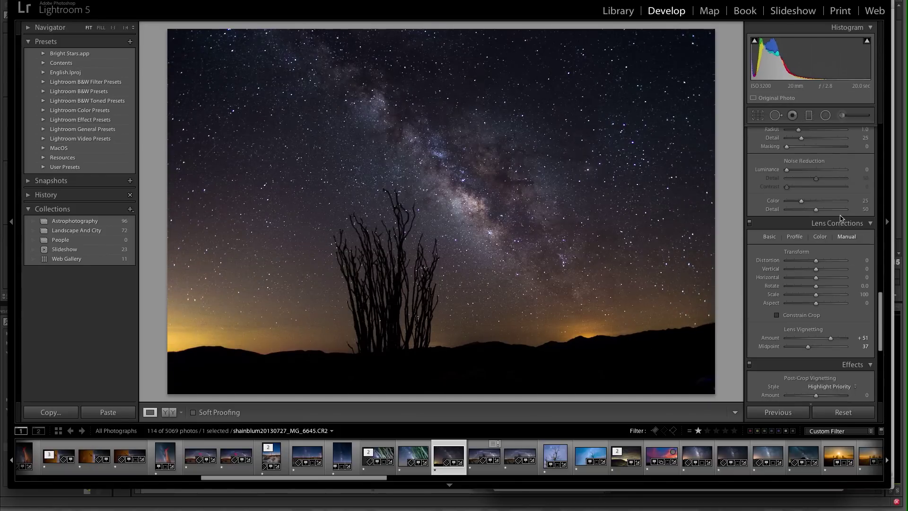
pyautogui.scroll(3, 841, 218)
pyautogui.click(817, 243)
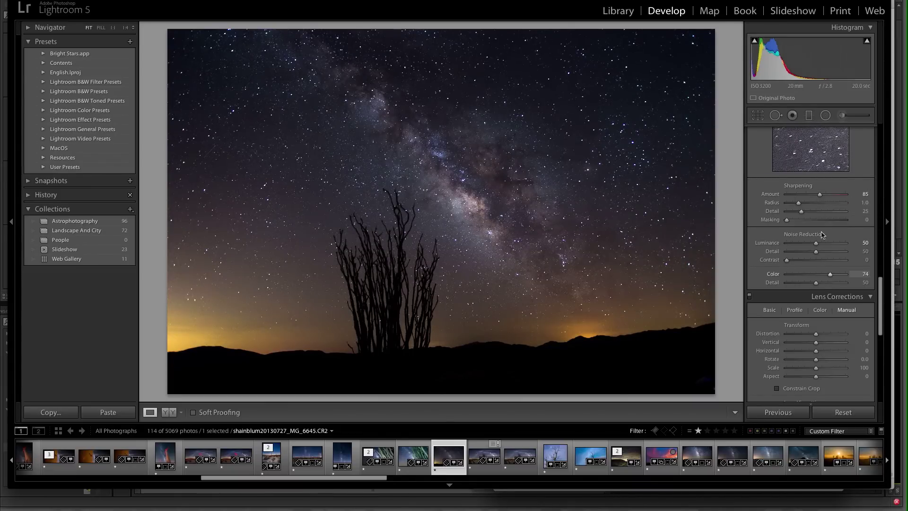
pyautogui.click(816, 195)
# Step: In History, view the original Import state, return to the latest Sharpening step, then pick the Adjustment Brush
pyautogui.click(29, 194)
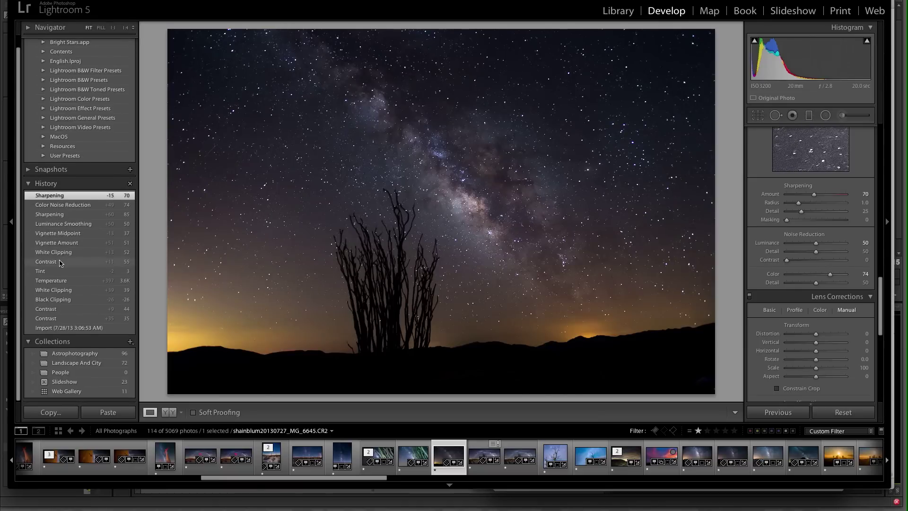
pyautogui.click(68, 328)
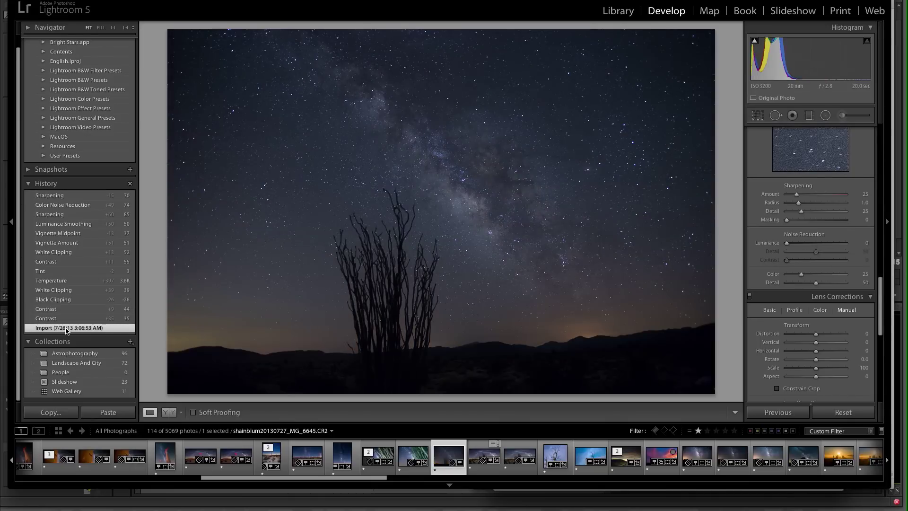
pyautogui.click(69, 197)
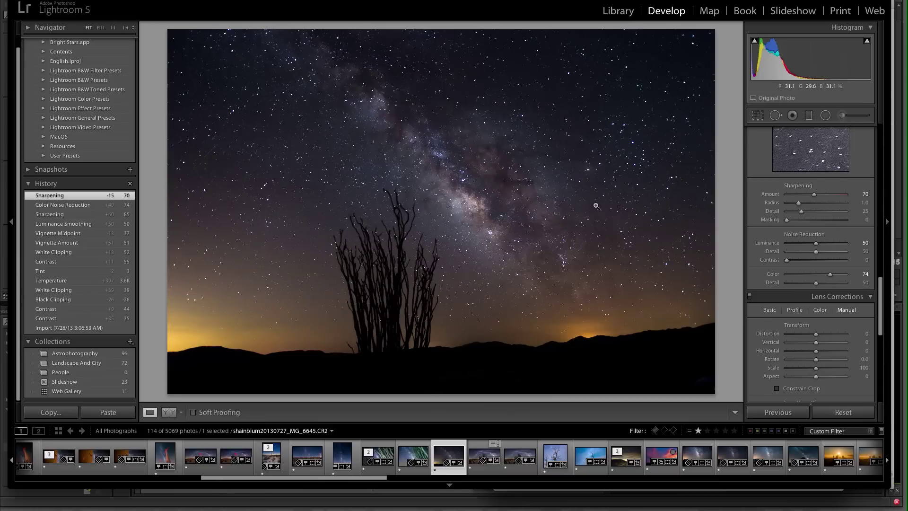
pyautogui.scroll(15, 841, 182)
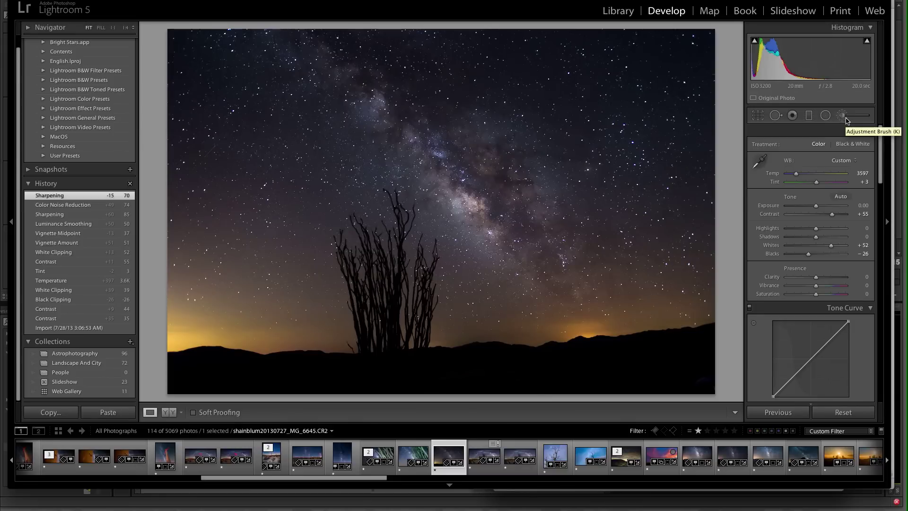
pyautogui.click(845, 119)
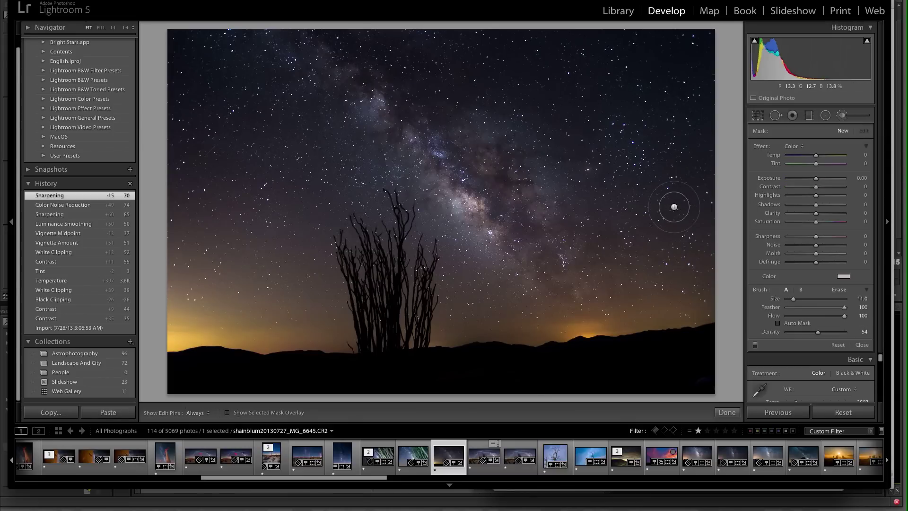
# Step: Set the Adjustment Brush's Color effect to a cool blue tint
pyautogui.scroll(9, 674, 207)
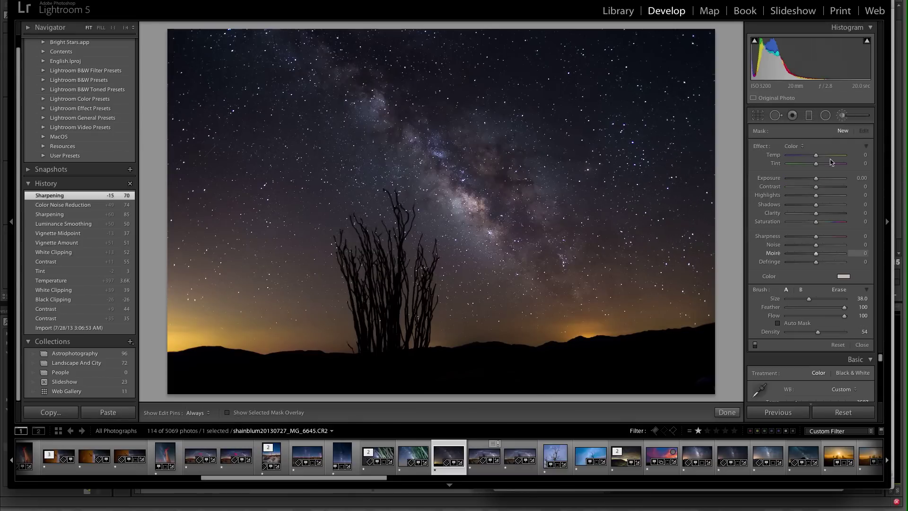
pyautogui.click(797, 146)
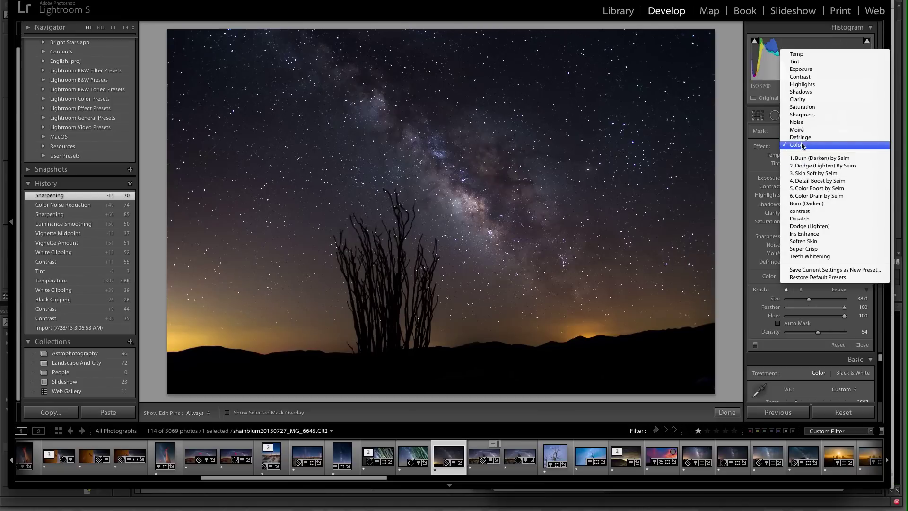
pyautogui.click(803, 146)
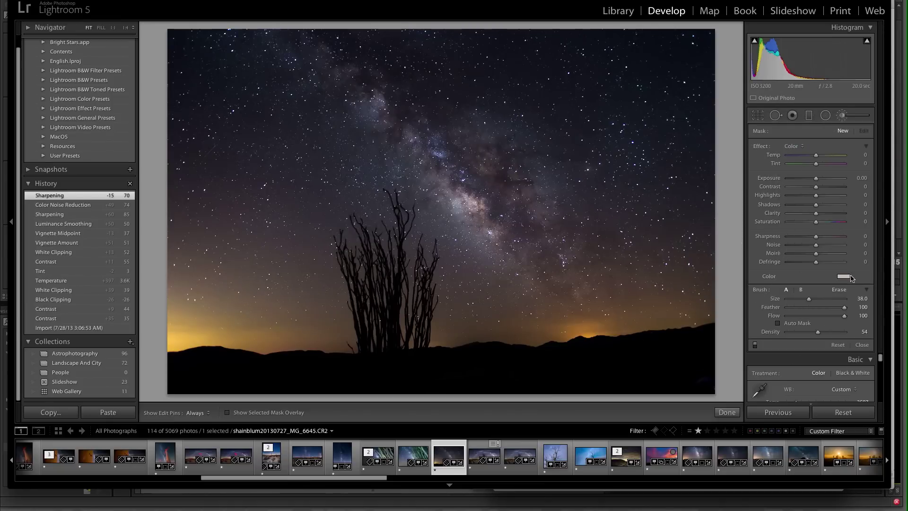
pyautogui.click(844, 276)
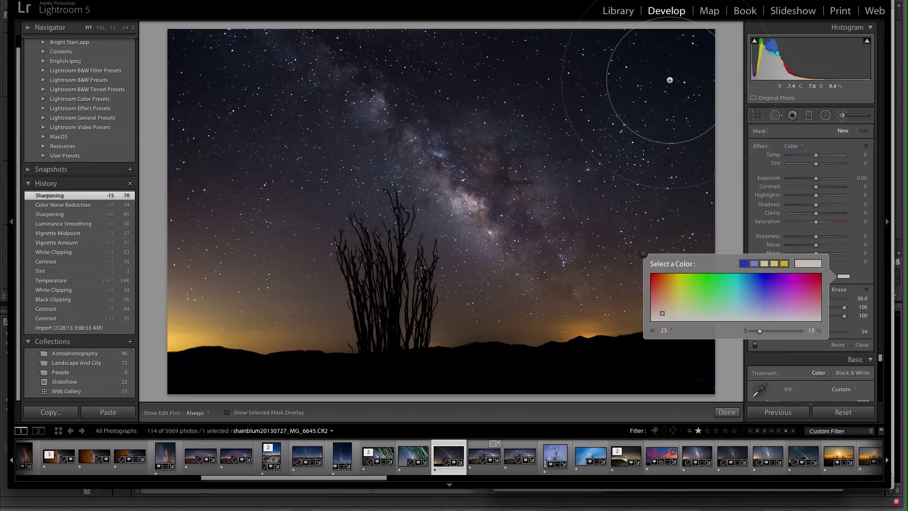
pyautogui.moveTo(726, 274)
pyautogui.mouseDown()
pyautogui.moveTo(799, 272)
pyautogui.moveTo(775, 278)
pyautogui.moveTo(758, 309)
pyautogui.mouseUp()
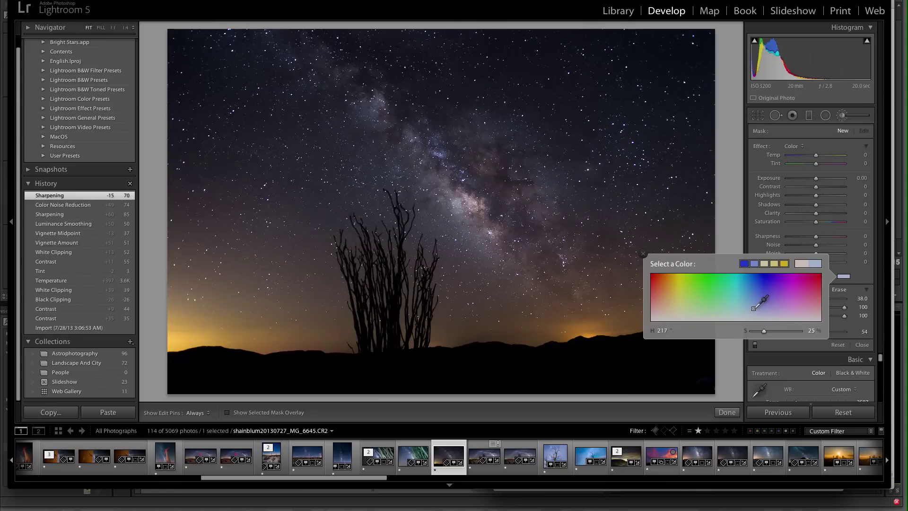
pyautogui.click(643, 253)
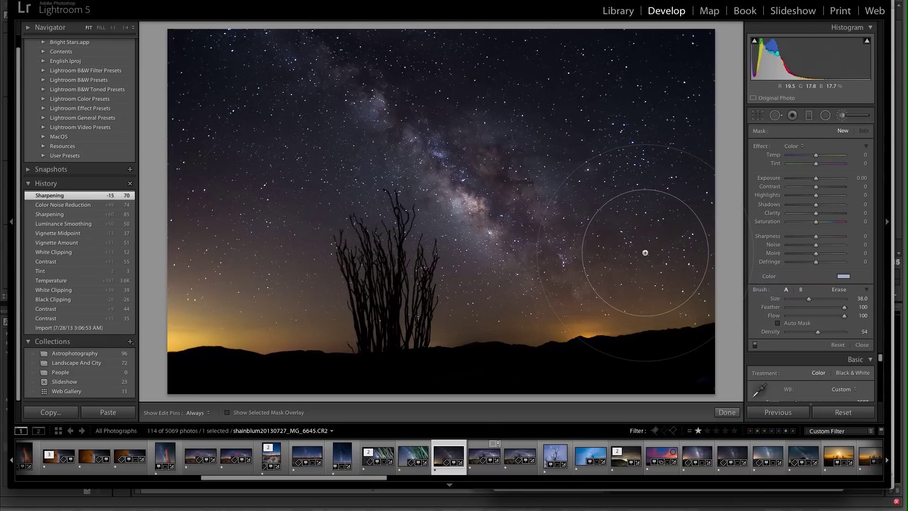
# Step: Paint the blue tint across the right-hand sky with Saturation -13, then close and reopen the brush
pyautogui.press('h')
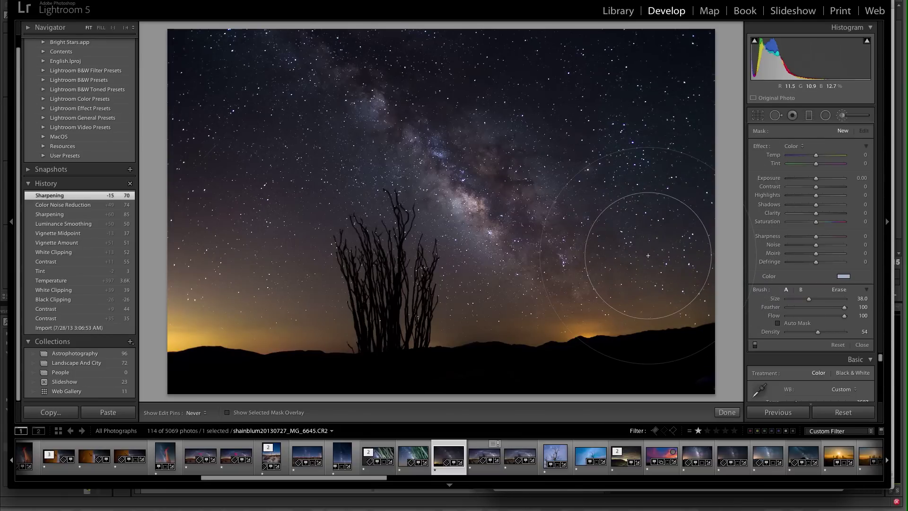
pyautogui.click(685, 195)
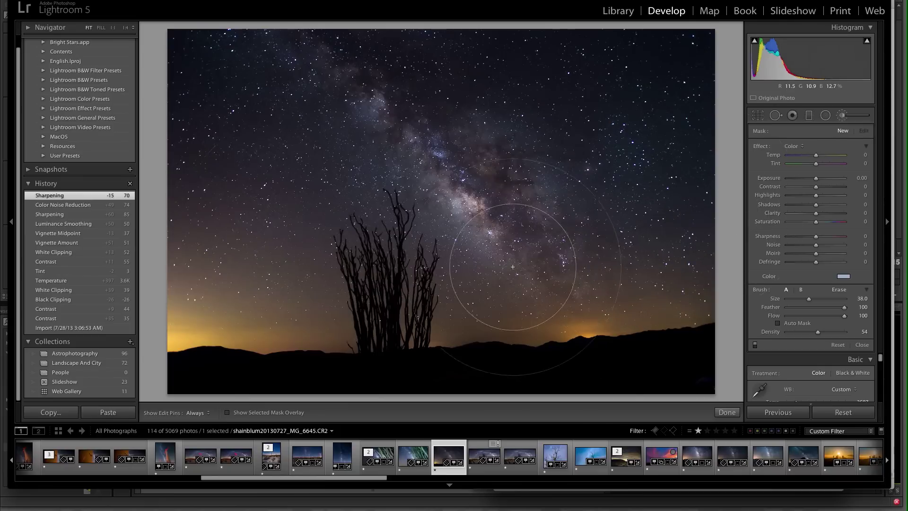
pyautogui.press('h')
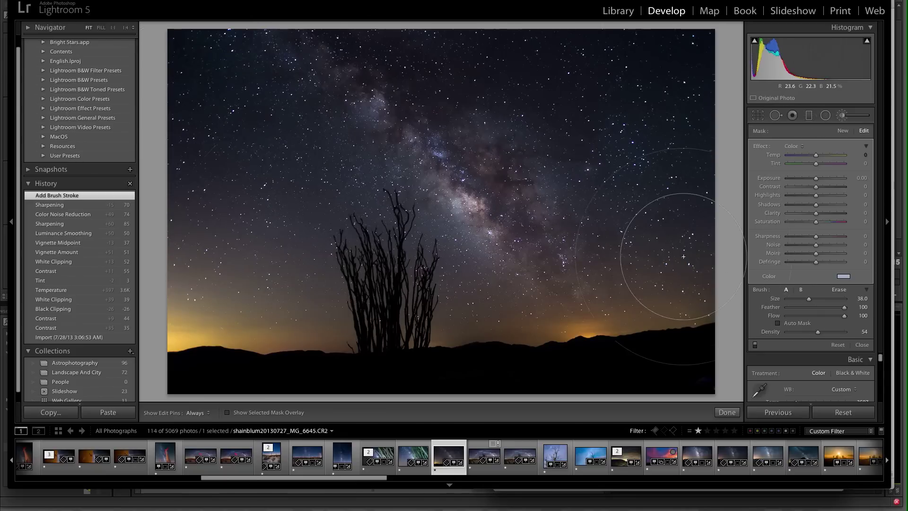
pyautogui.click(639, 253)
pyautogui.click(639, 253)
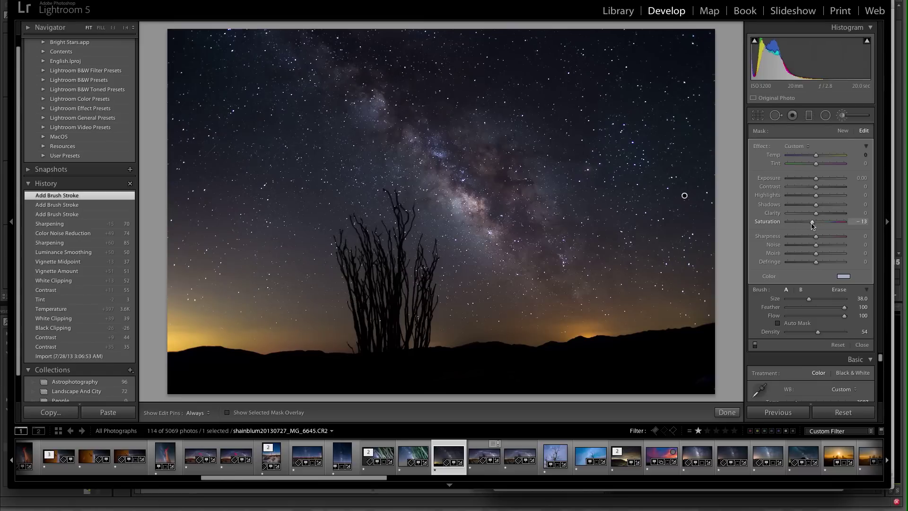
pyautogui.moveTo(813, 226); pyautogui.dragTo(813, 226)
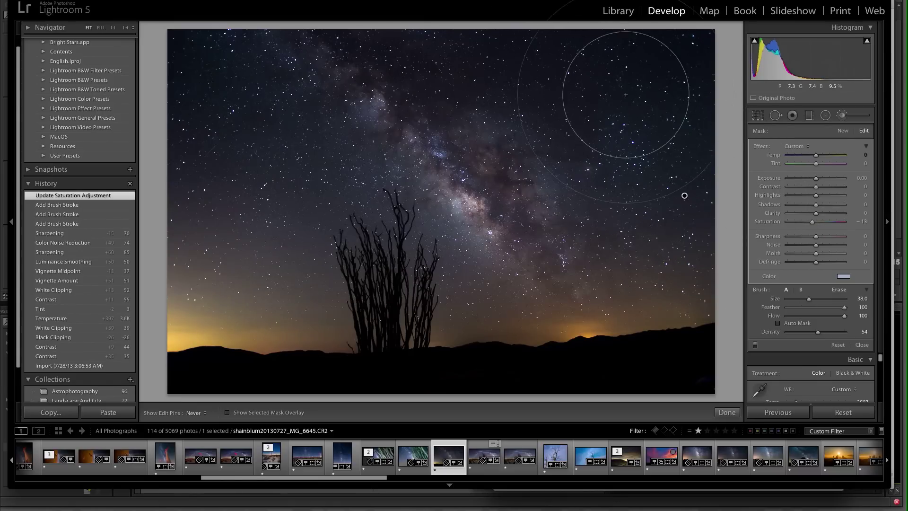
pyautogui.moveTo(626, 95)
pyautogui.mouseDown()
pyautogui.moveTo(657, 57)
pyautogui.moveTo(672, 62)
pyautogui.mouseUp()
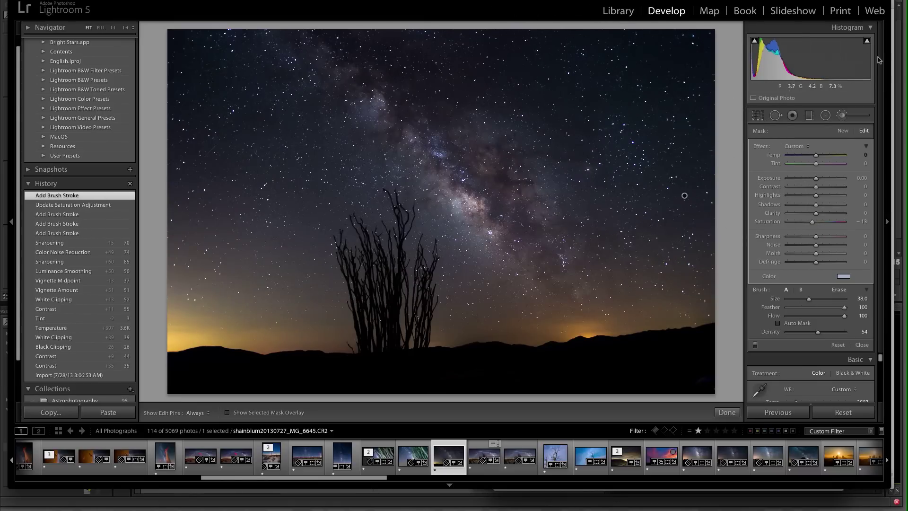
pyautogui.click(844, 115)
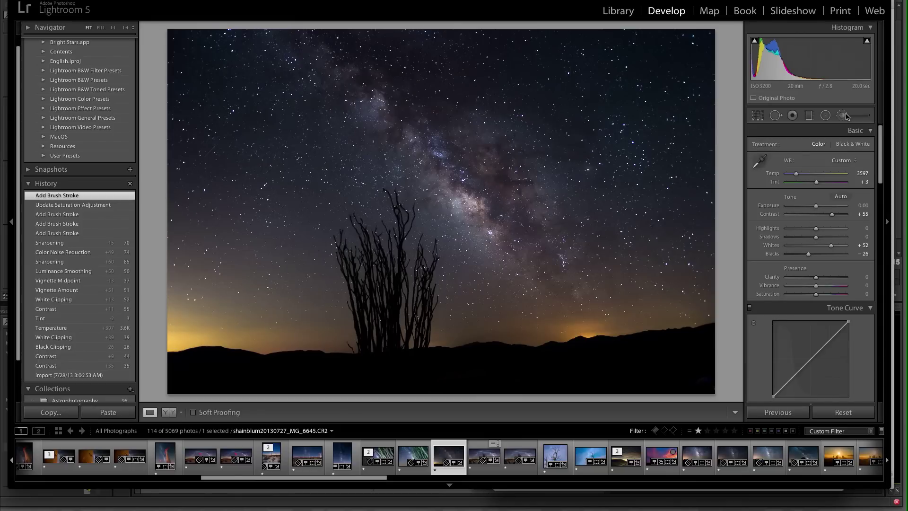
pyautogui.click(846, 116)
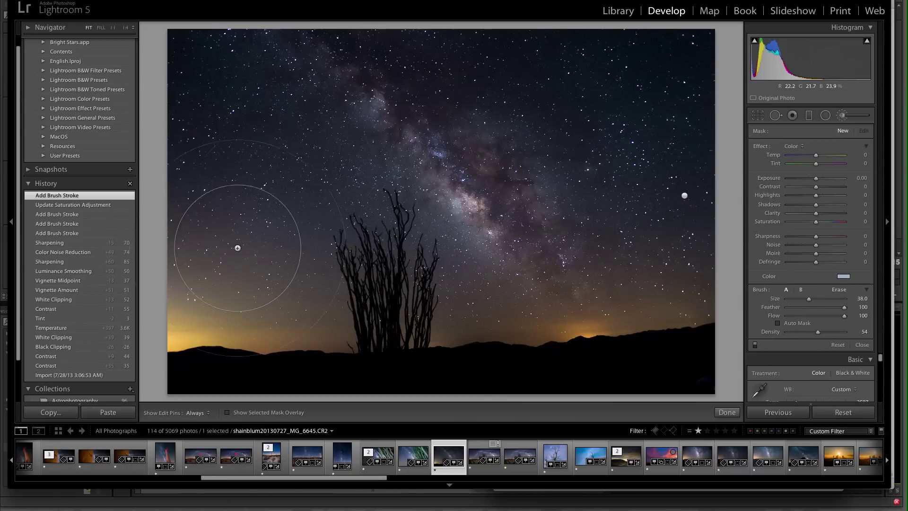
# Step: Paint a new brush stroke over the left horizon tinted warm yellow (hue 45)
pyautogui.press('h')
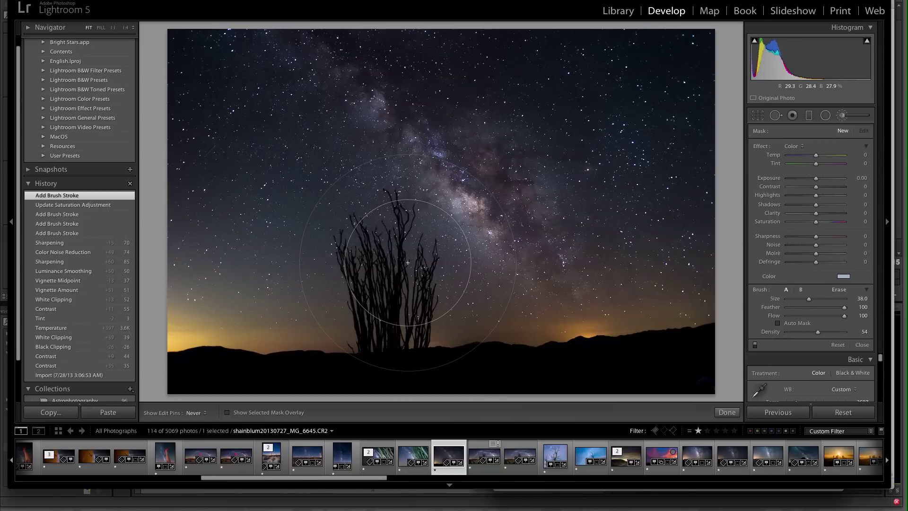
pyautogui.moveTo(610, 272); pyautogui.dragTo(655, 254)
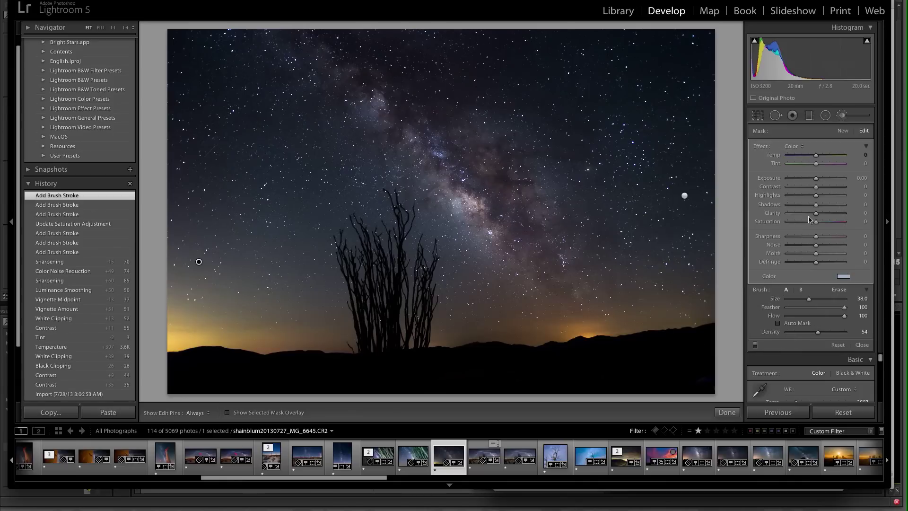
pyautogui.click(844, 276)
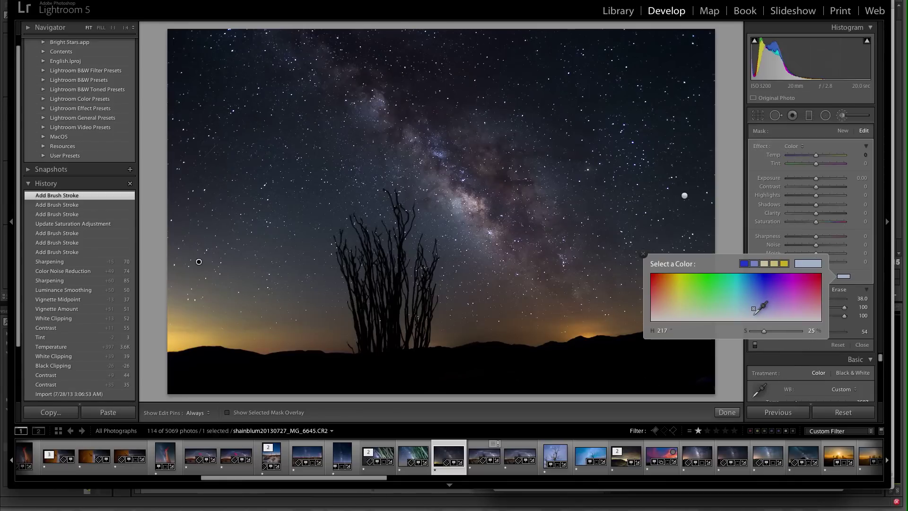
pyautogui.moveTo(754, 308)
pyautogui.mouseDown()
pyautogui.moveTo(731, 286)
pyautogui.moveTo(672, 298)
pyautogui.moveTo(751, 297)
pyautogui.moveTo(755, 314)
pyautogui.mouseUp()
pyautogui.click(643, 254)
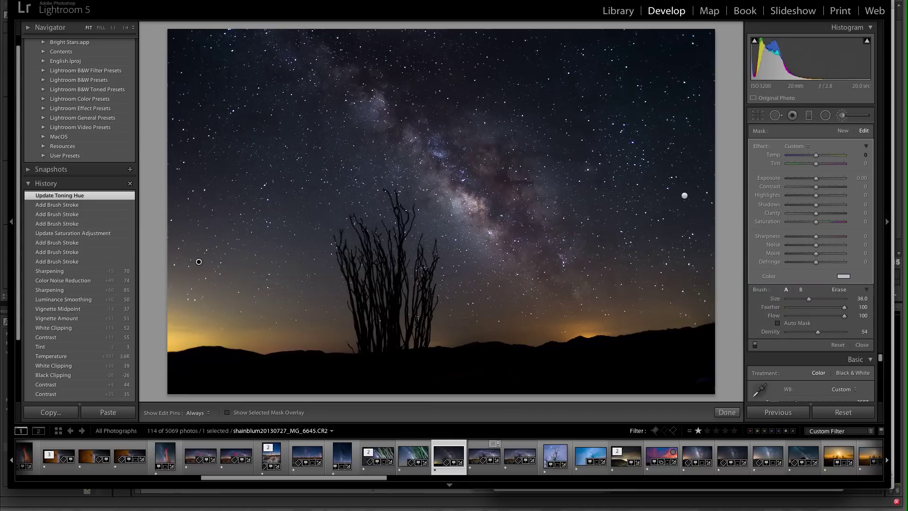
# Step: Compare the photo before and after the brush edits, then return to the latest state
pyautogui.click(82, 273)
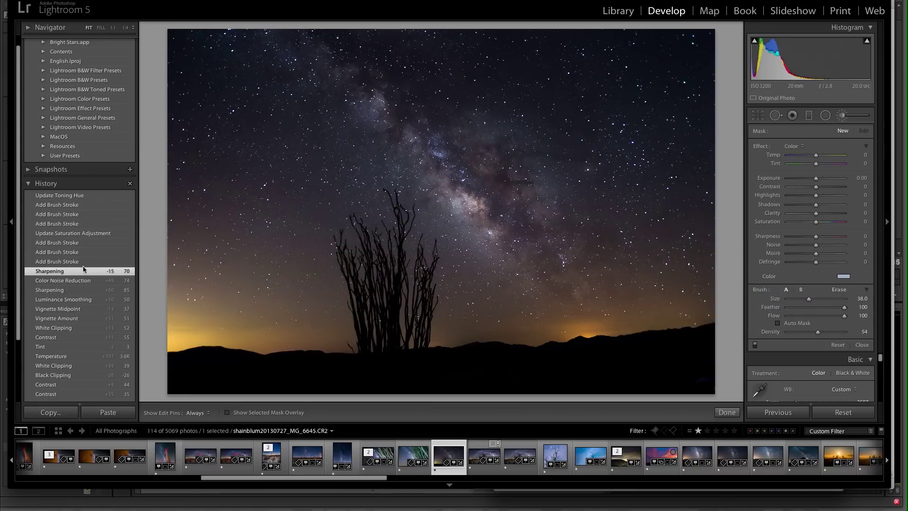
pyautogui.click(89, 198)
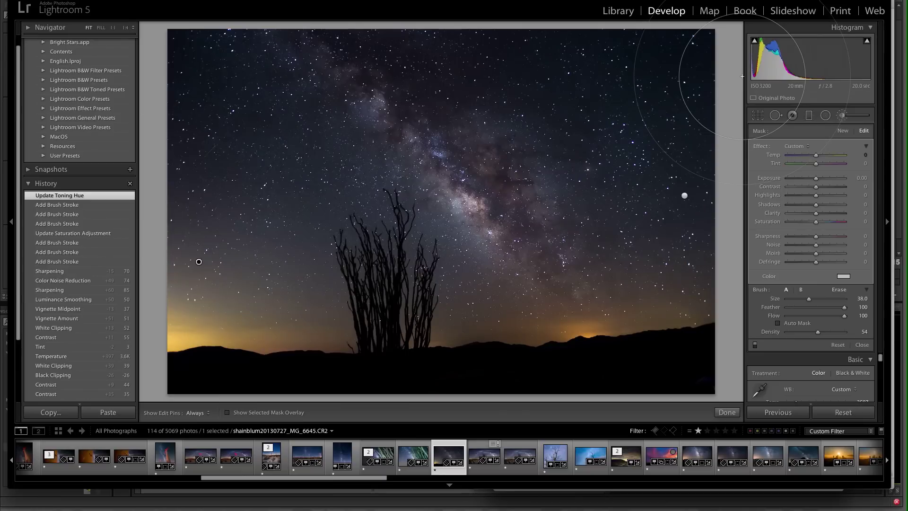
pyautogui.click(843, 115)
pyautogui.click(845, 115)
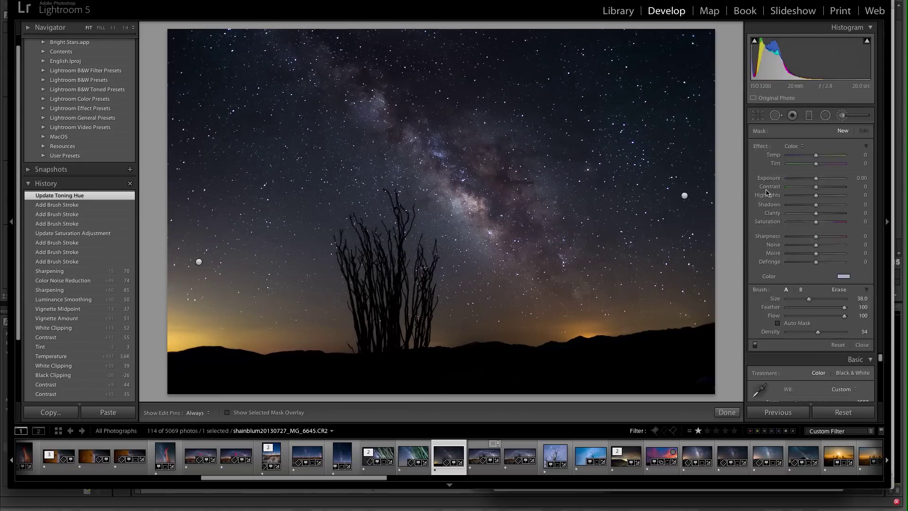
# Step: Lower the blue sky tint's saturation to 14 (hue 217), check the warm pin's color, and close the brush
pyautogui.click(685, 196)
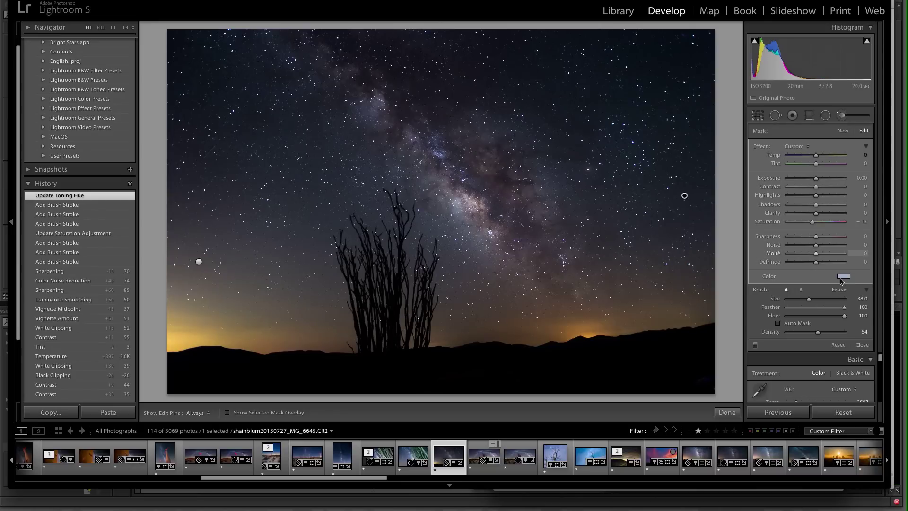
pyautogui.click(844, 277)
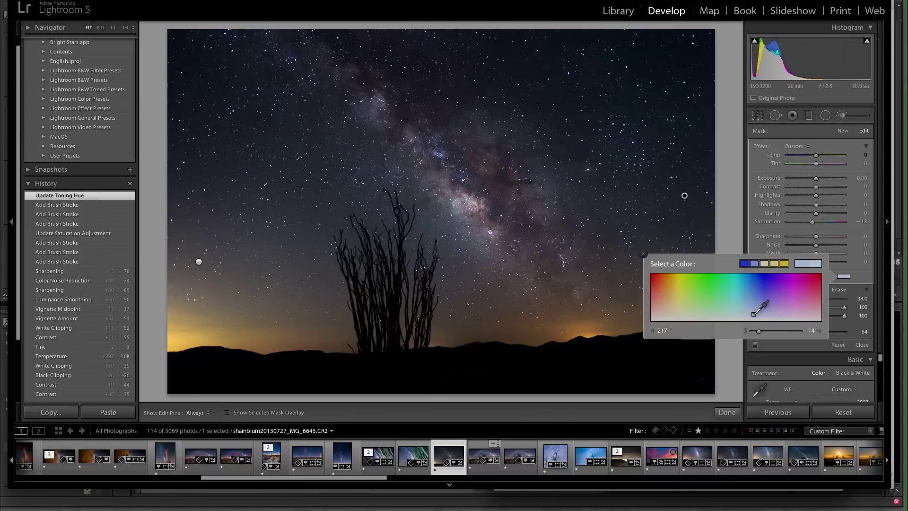
pyautogui.click(754, 314)
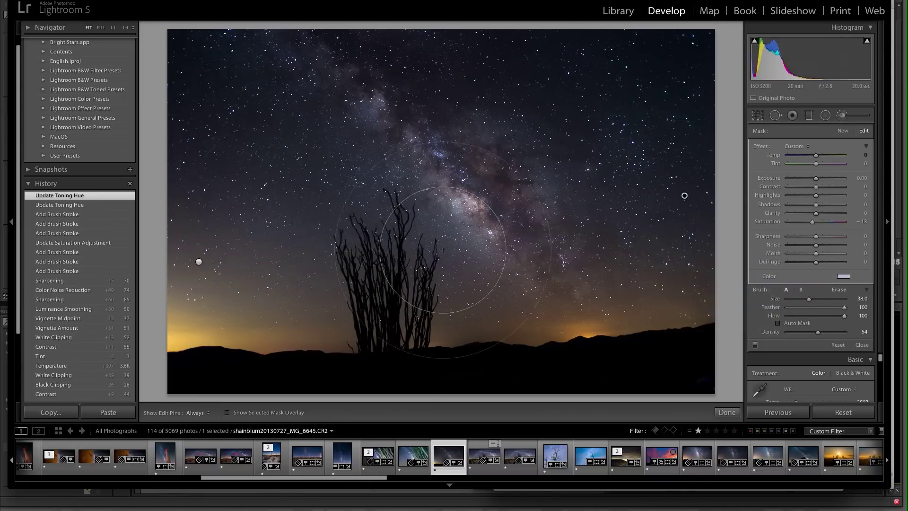
pyautogui.click(199, 261)
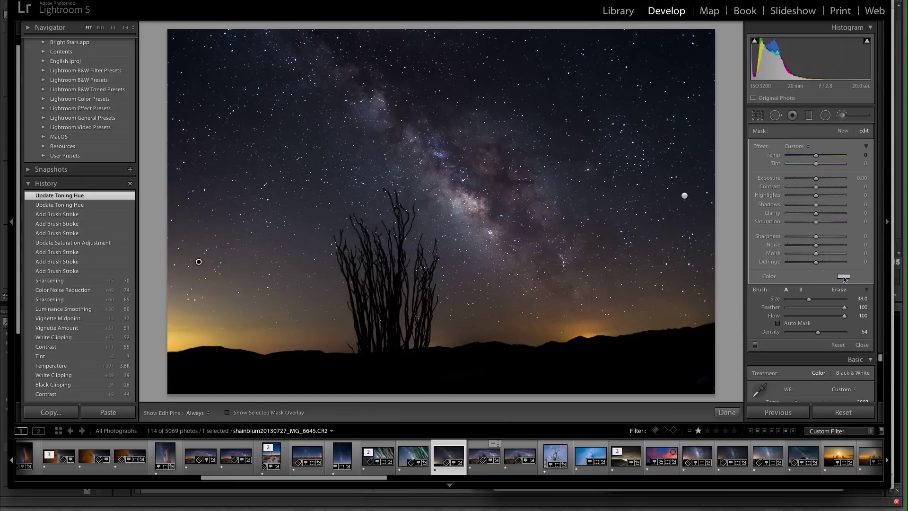
pyautogui.click(845, 279)
pyautogui.click(845, 279)
pyautogui.click(843, 116)
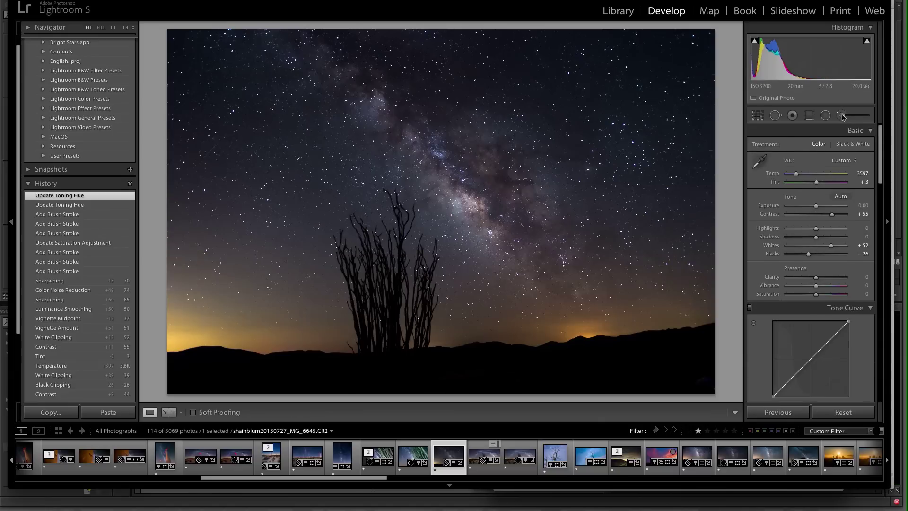
pyautogui.click(843, 115)
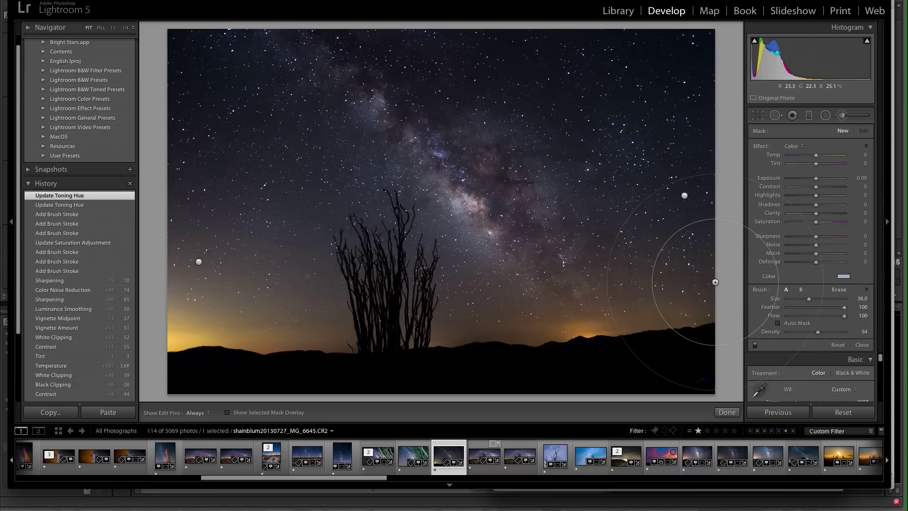
pyautogui.click(796, 146)
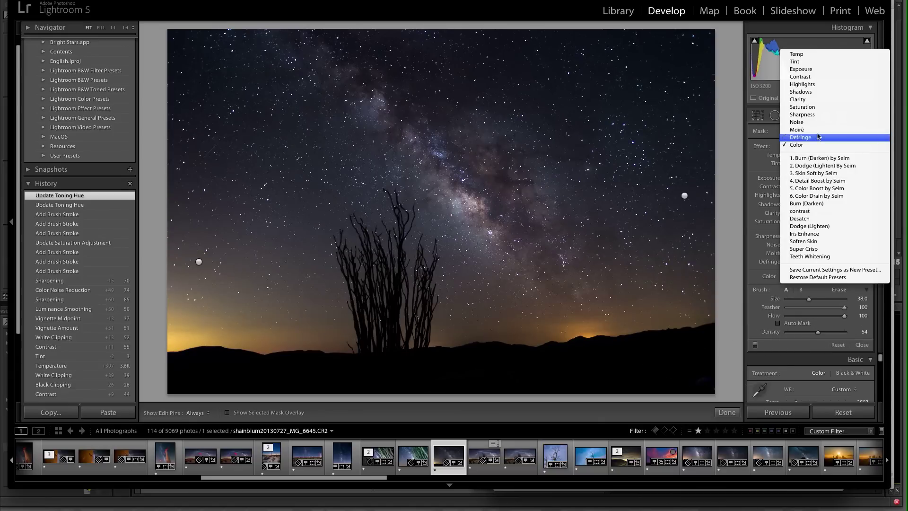
pyautogui.click(812, 103)
pyautogui.scroll(-2, 523, 201)
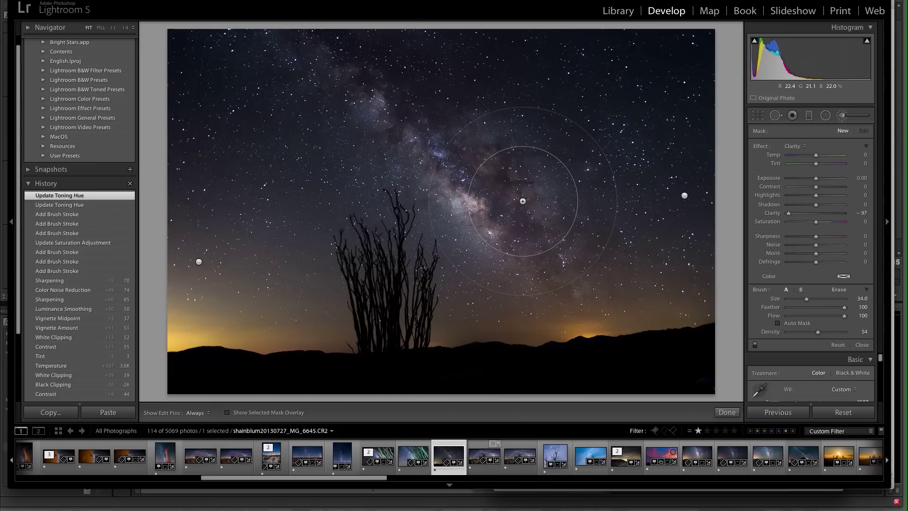
pyautogui.scroll(-3, 543, 267)
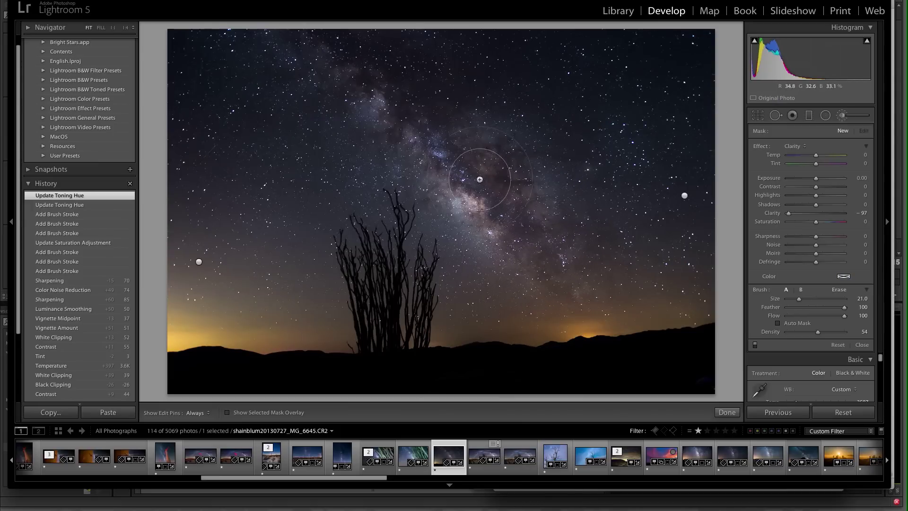
pyautogui.press('h')
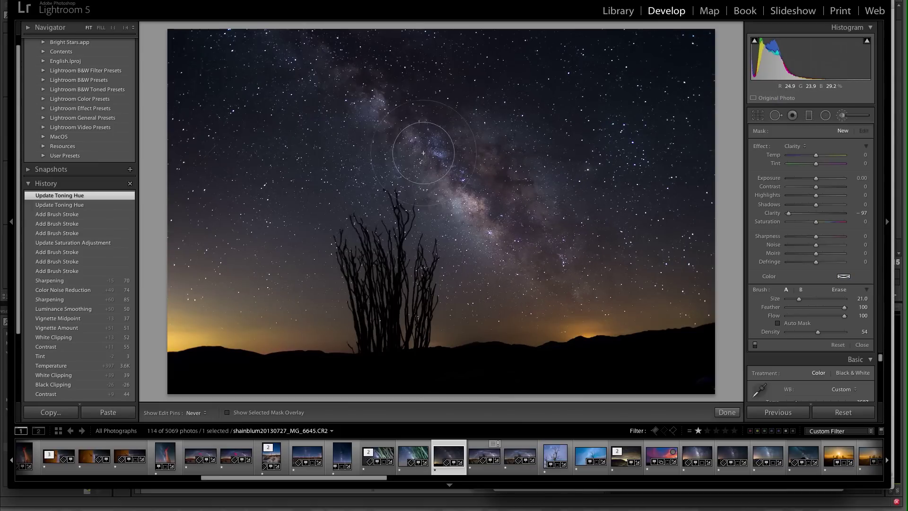
pyautogui.moveTo(434, 138); pyautogui.dragTo(364, 76)
pyautogui.press('h')
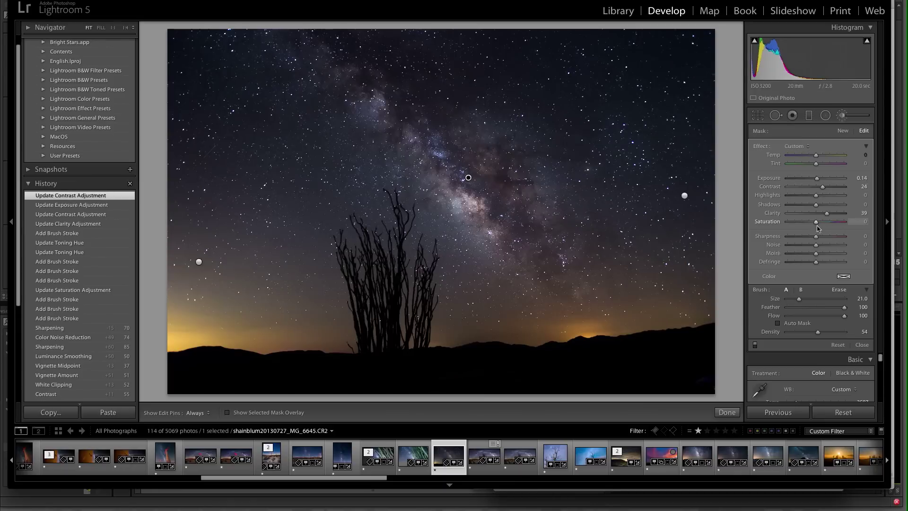
pyautogui.click(843, 117)
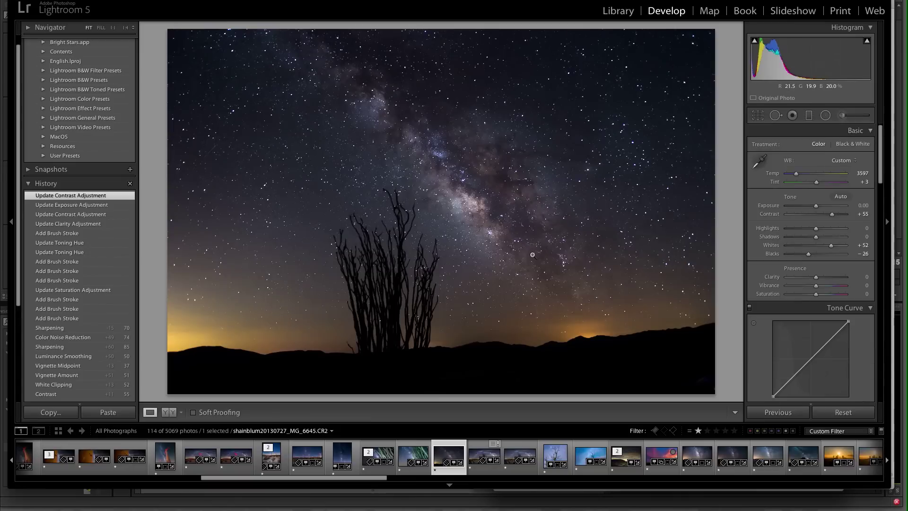
pyautogui.click(88, 234)
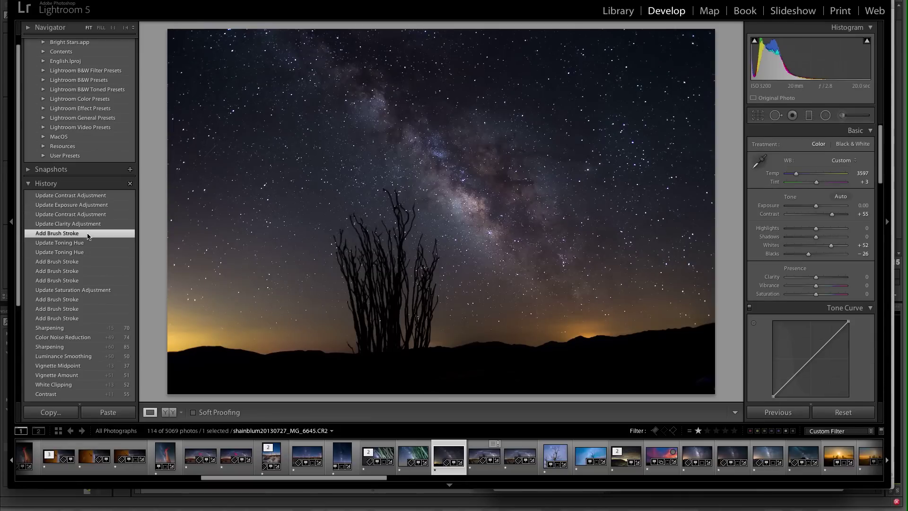
pyautogui.click(91, 197)
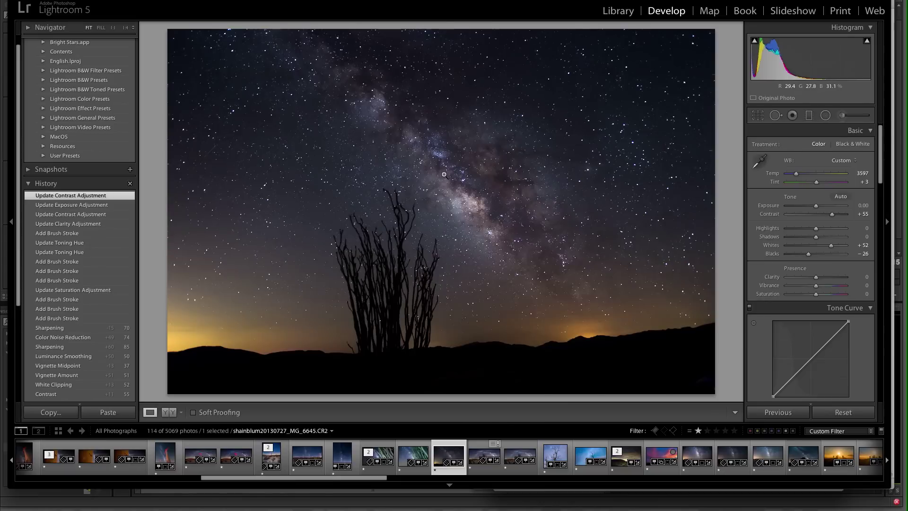
# Step: With a size 9 Adjustment Brush, paint strokes over the Milky Way core
pyautogui.click(842, 117)
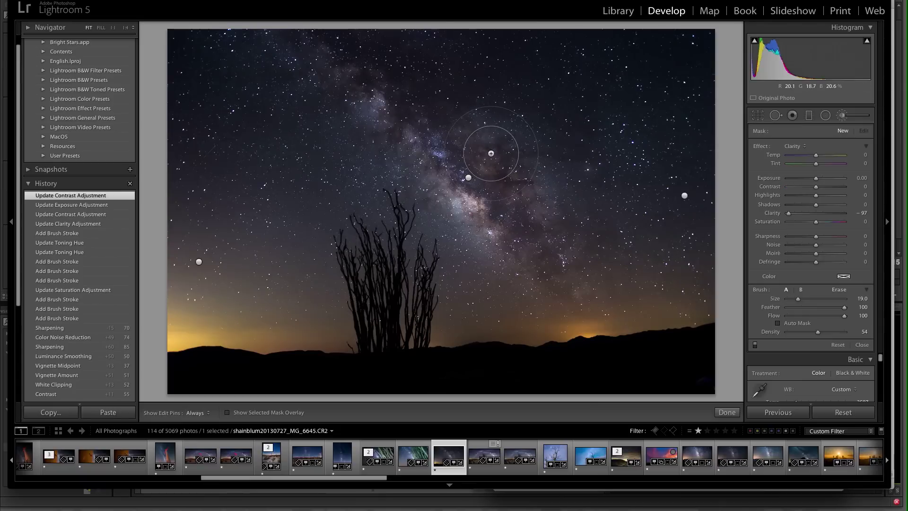
pyautogui.scroll(-6, 491, 153)
pyautogui.press('h')
pyautogui.moveTo(397, 136); pyautogui.dragTo(330, 61)
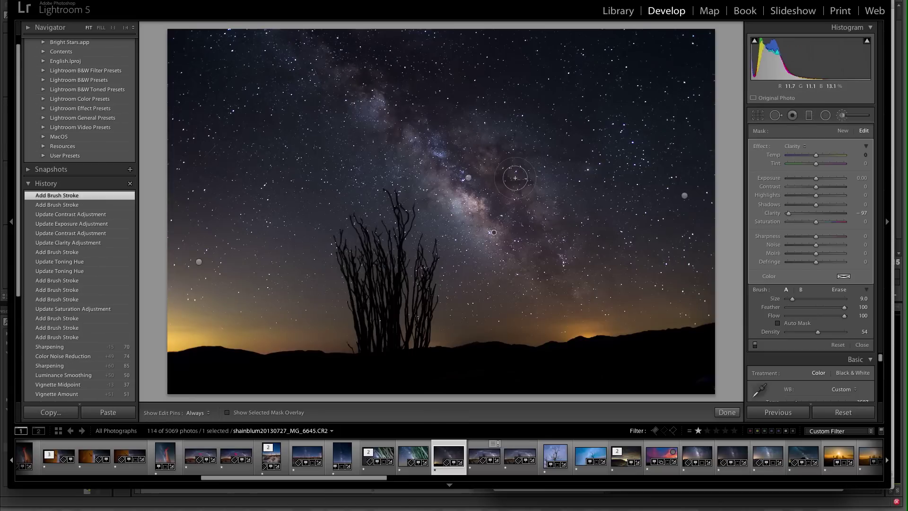
pyautogui.moveTo(515, 178)
pyautogui.mouseDown()
pyautogui.moveTo(531, 208)
pyautogui.moveTo(490, 169)
pyautogui.mouseUp()
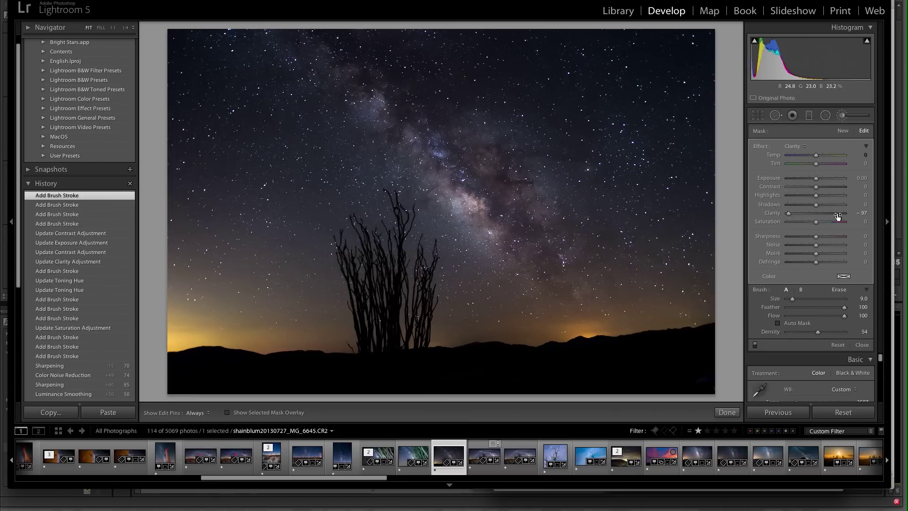
# Step: Give the brushed core Clarity about 1, Saturation 57, Temp +1 and Tint -4, then click Done
pyautogui.click(818, 213)
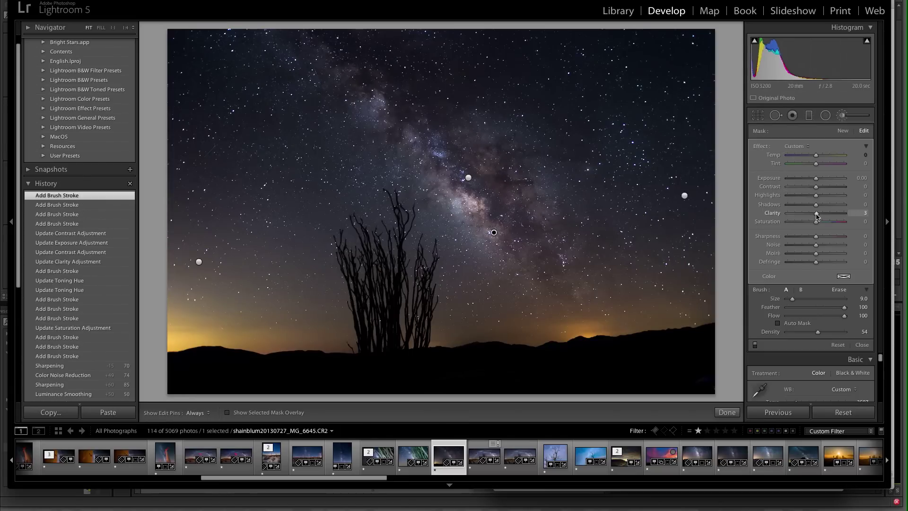
pyautogui.moveTo(817, 215); pyautogui.dragTo(816, 216)
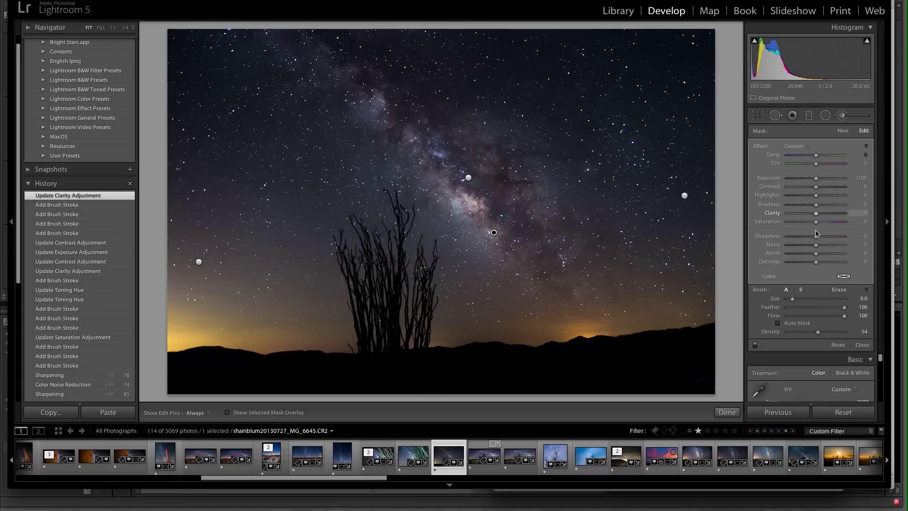
pyautogui.moveTo(816, 221); pyautogui.dragTo(832, 223)
pyautogui.moveTo(832, 222); pyautogui.dragTo(832, 223)
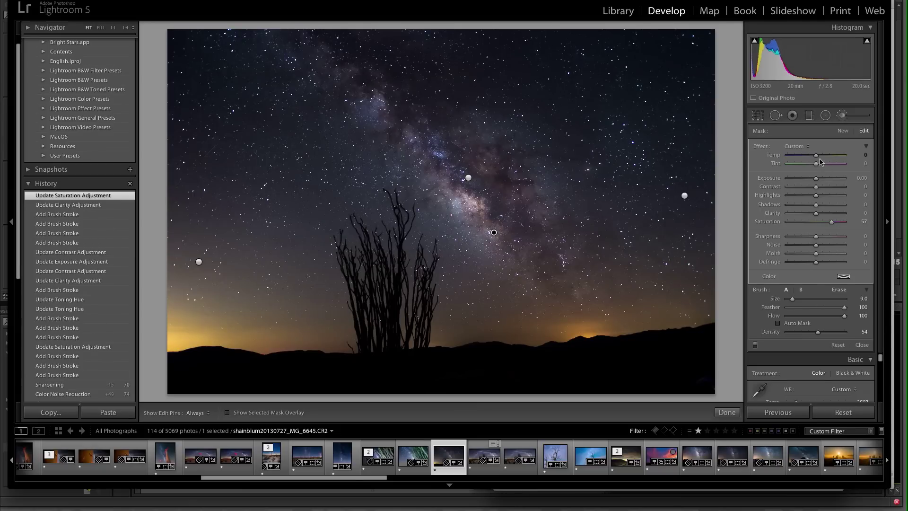
pyautogui.moveTo(817, 156); pyautogui.dragTo(819, 157)
pyautogui.moveTo(818, 157); pyautogui.dragTo(817, 158)
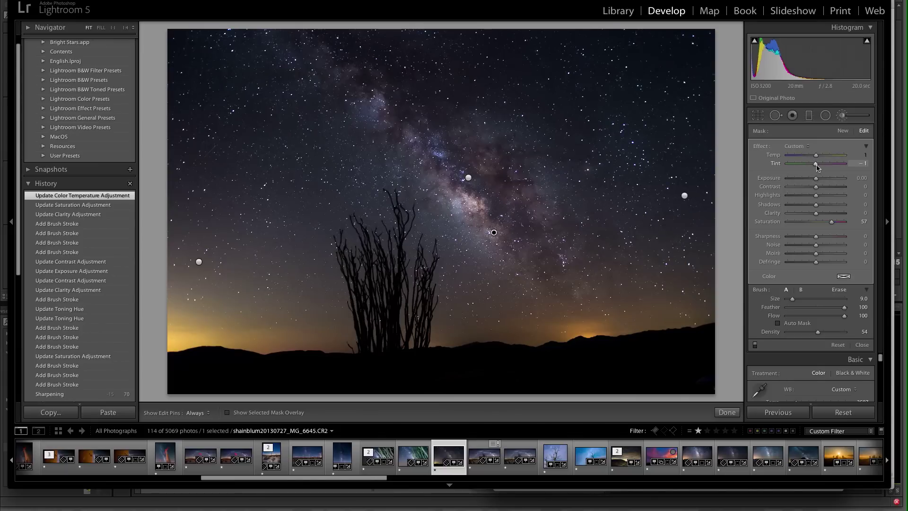
pyautogui.click(818, 167)
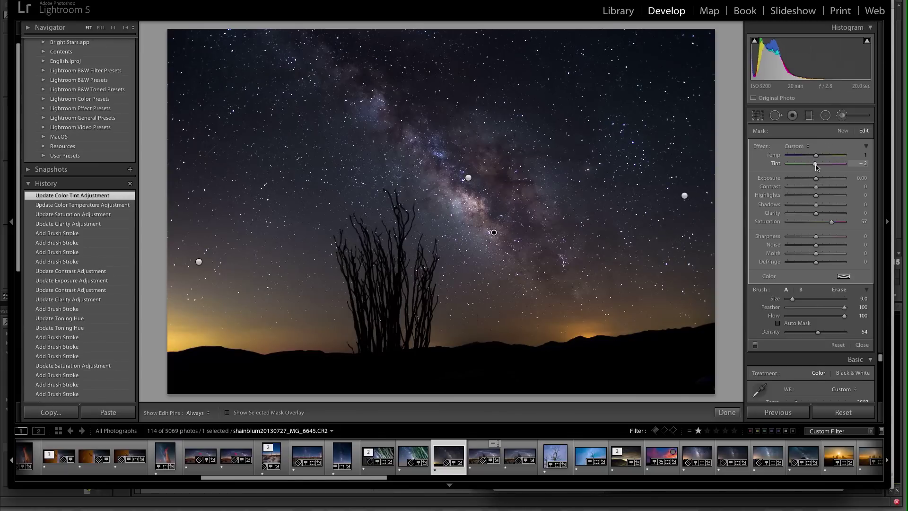
pyautogui.moveTo(816, 166); pyautogui.dragTo(815, 166)
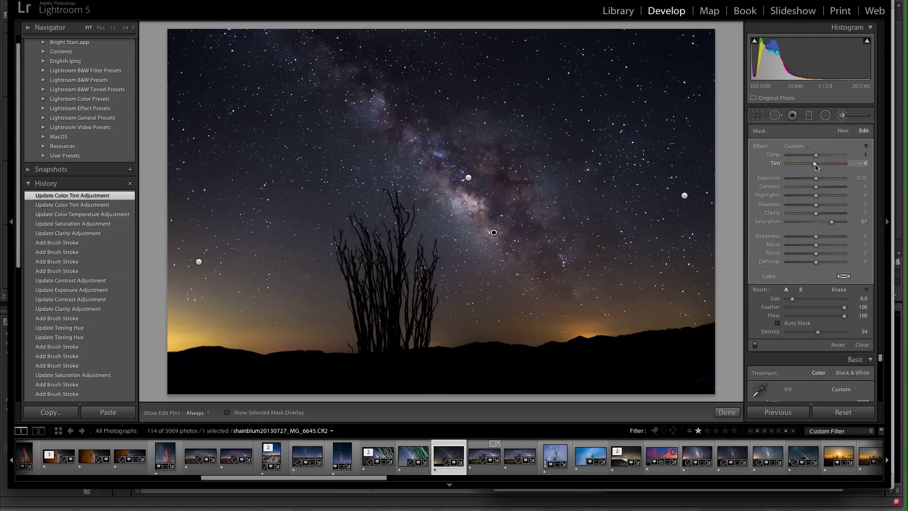
pyautogui.click(844, 116)
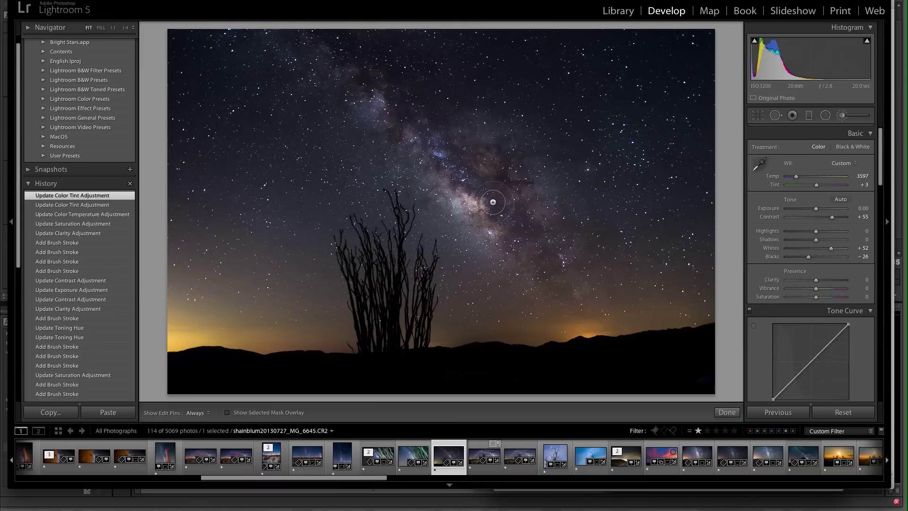
# Step: With a size 3 brush, paint the upper Milky Way core and set its Temp to -10
pyautogui.press('k')
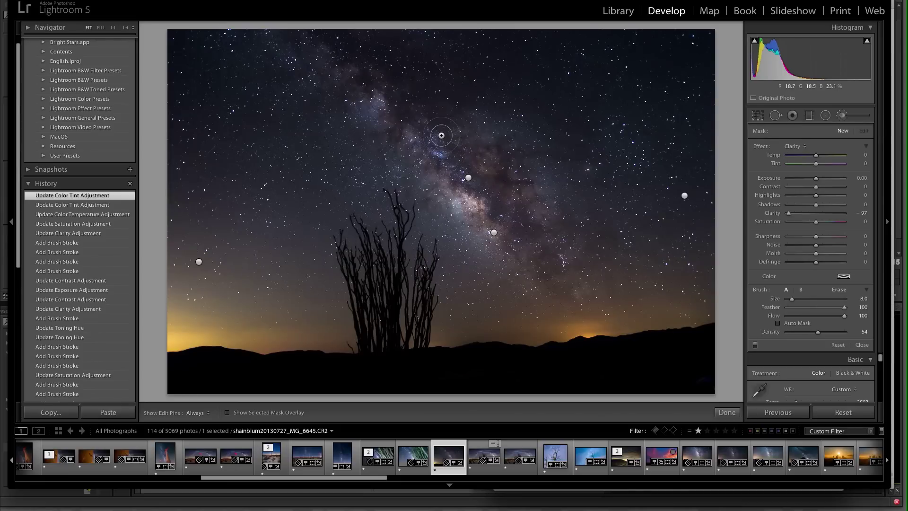
pyautogui.press('[')
pyautogui.press('[')
pyautogui.press('[')
pyautogui.press('h')
pyautogui.press('h')
pyautogui.click(493, 197)
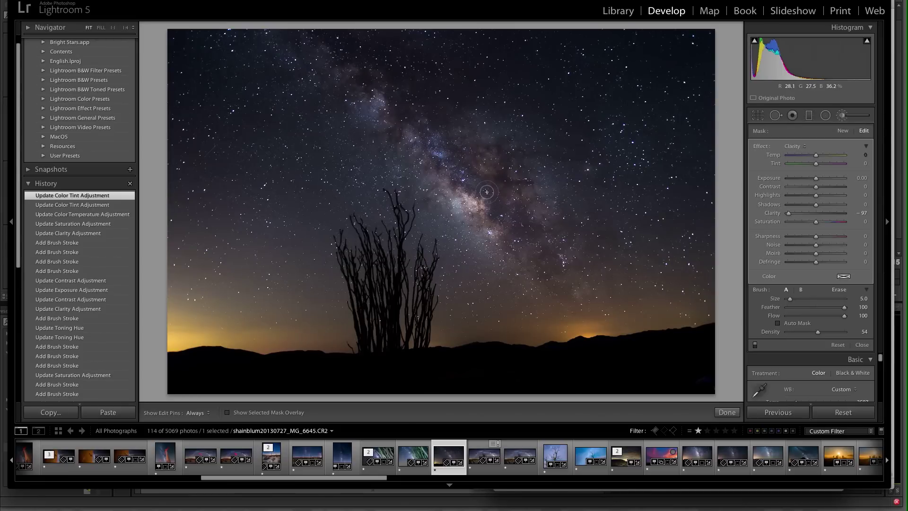
pyautogui.press('[')
pyautogui.press('[')
pyautogui.press('h')
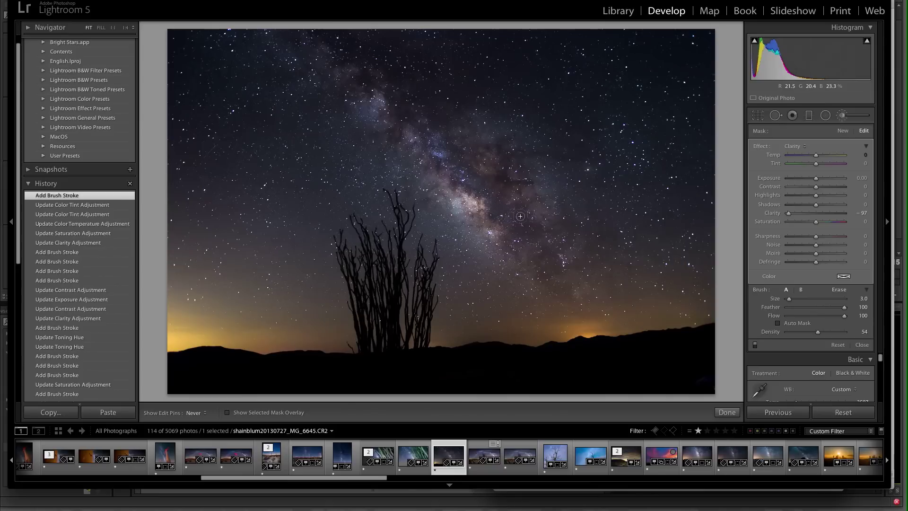
pyautogui.press('h')
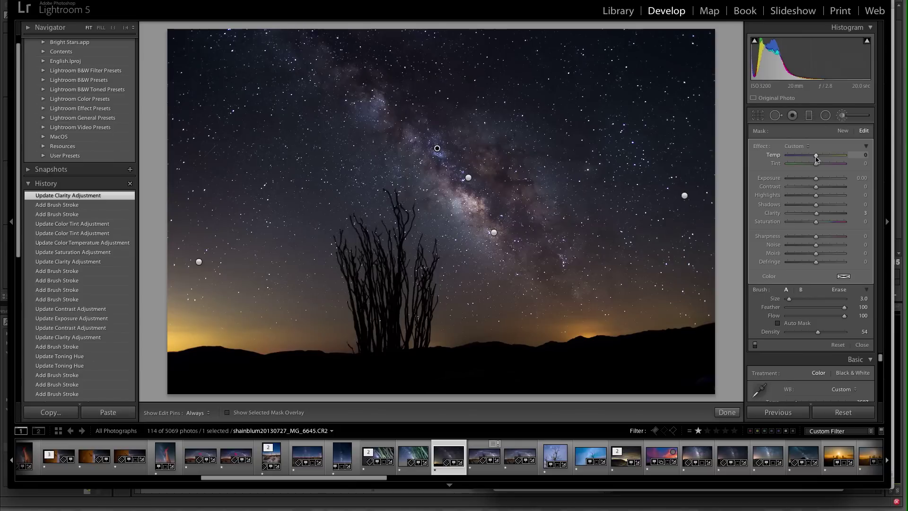
pyautogui.moveTo(816, 159); pyautogui.dragTo(813, 158)
pyautogui.moveTo(814, 158); pyautogui.dragTo(814, 158)
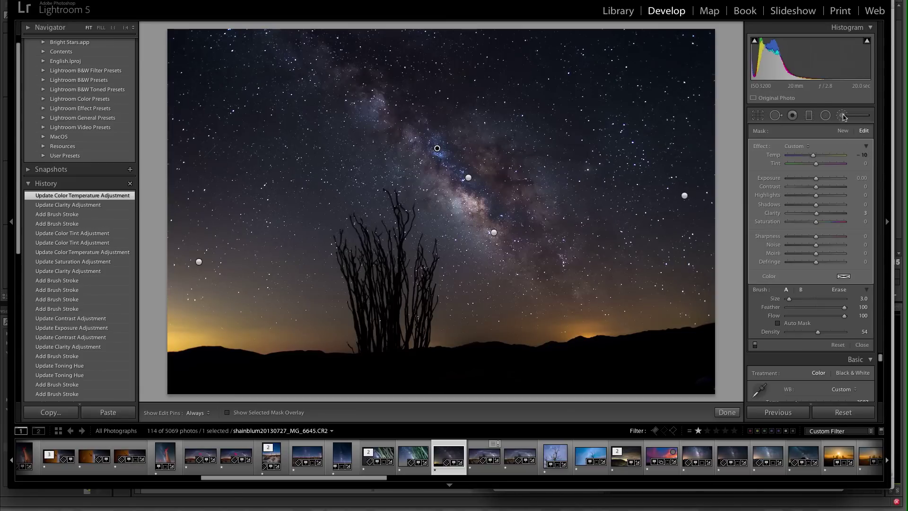
# Step: Reselect the upper-core pin, change its Temp to -5, and close the brush
pyautogui.click(843, 115)
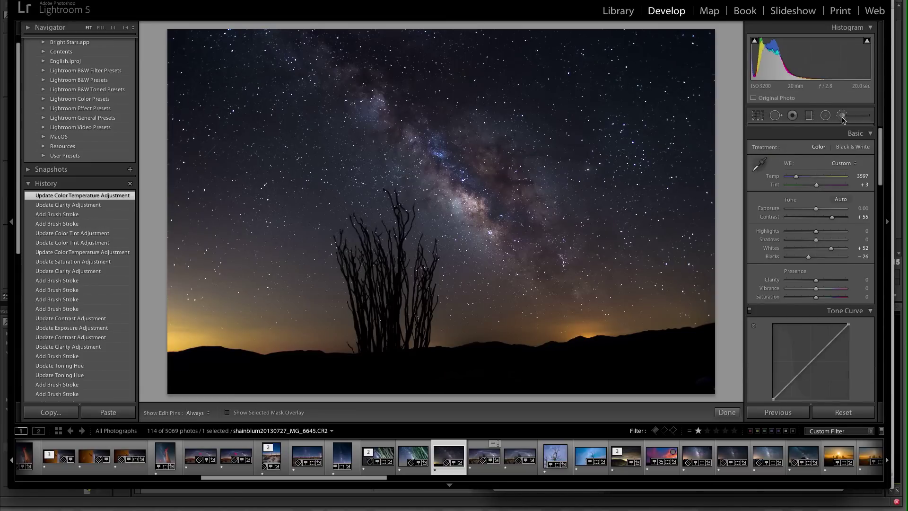
pyautogui.click(845, 117)
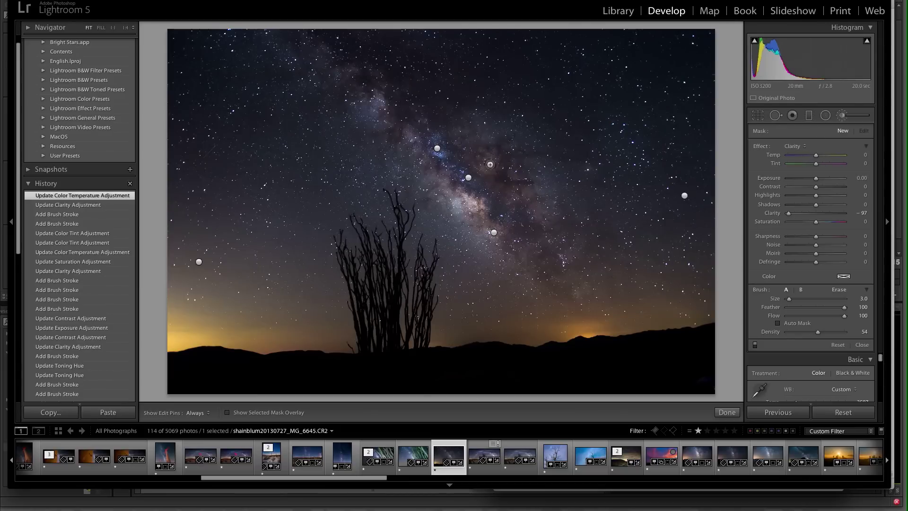
pyautogui.click(437, 148)
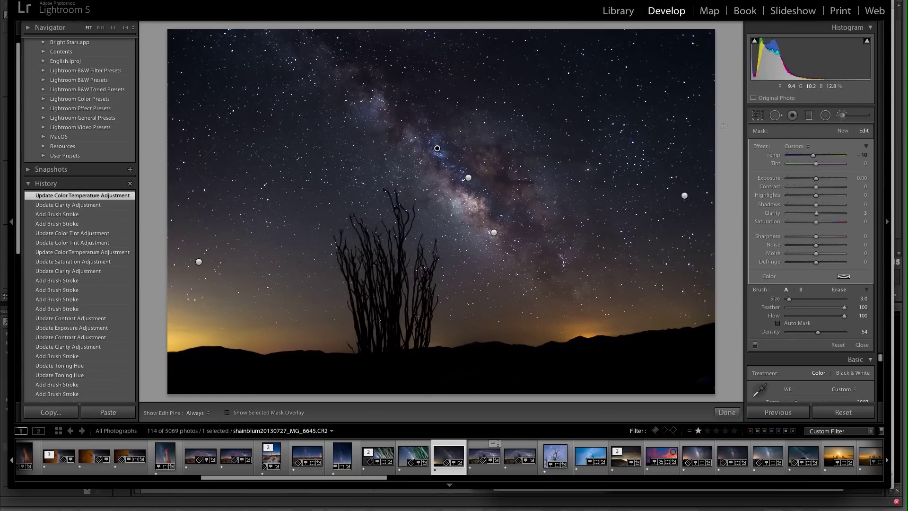
pyautogui.moveTo(814, 157); pyautogui.dragTo(815, 158)
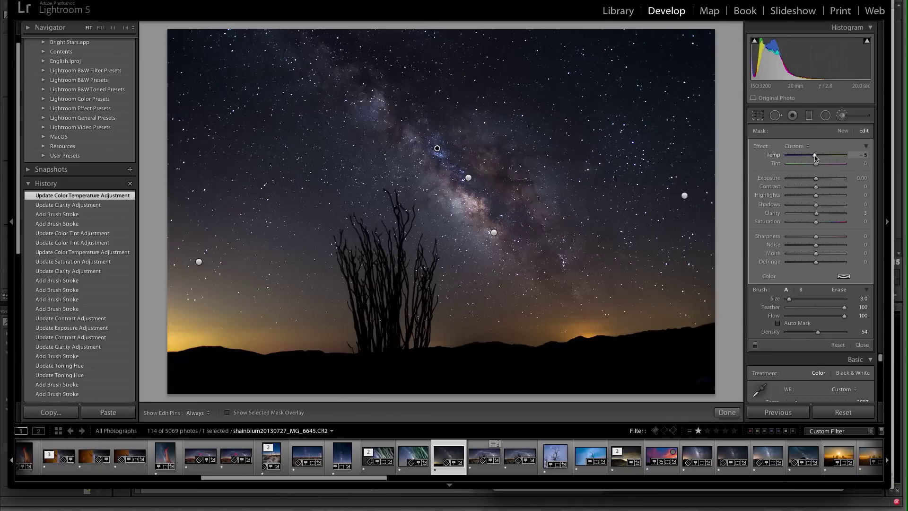
pyautogui.click(844, 116)
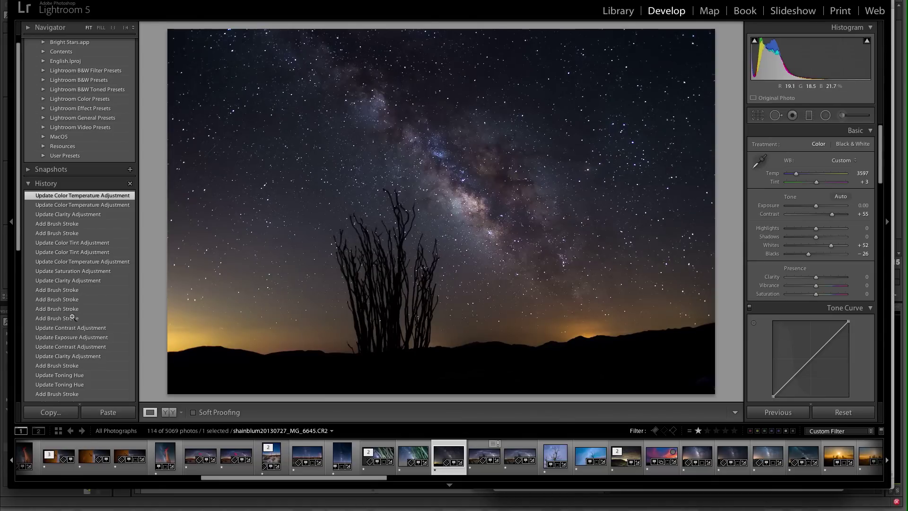
pyautogui.scroll(-10, 72, 318)
pyautogui.scroll(-3, 76, 327)
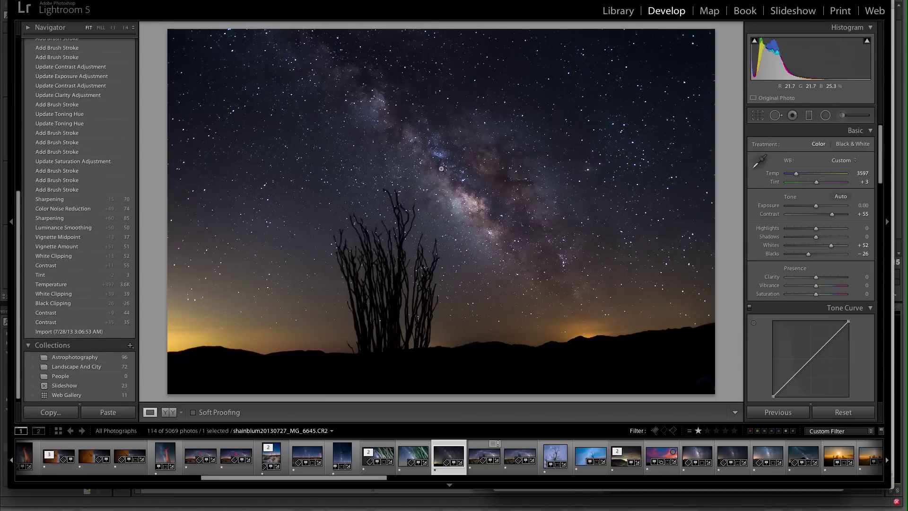
pyautogui.click(71, 332)
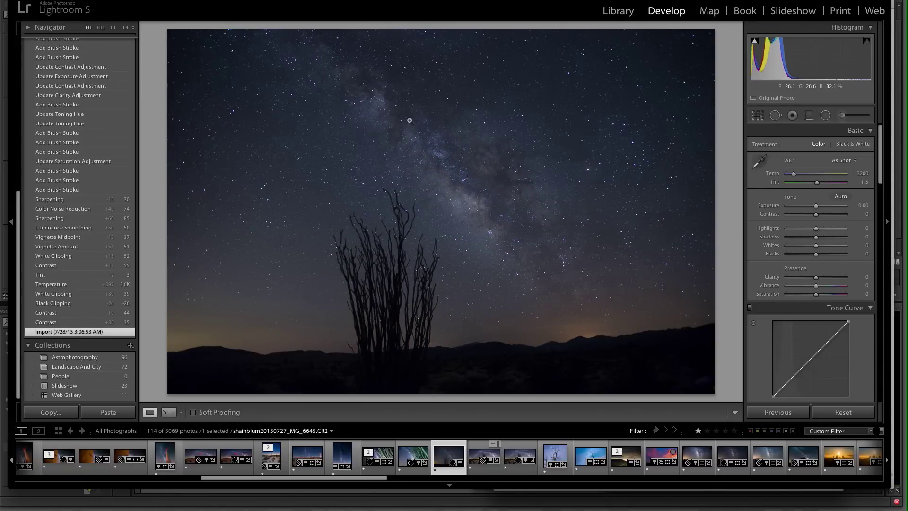
pyautogui.scroll(10, 89, 186)
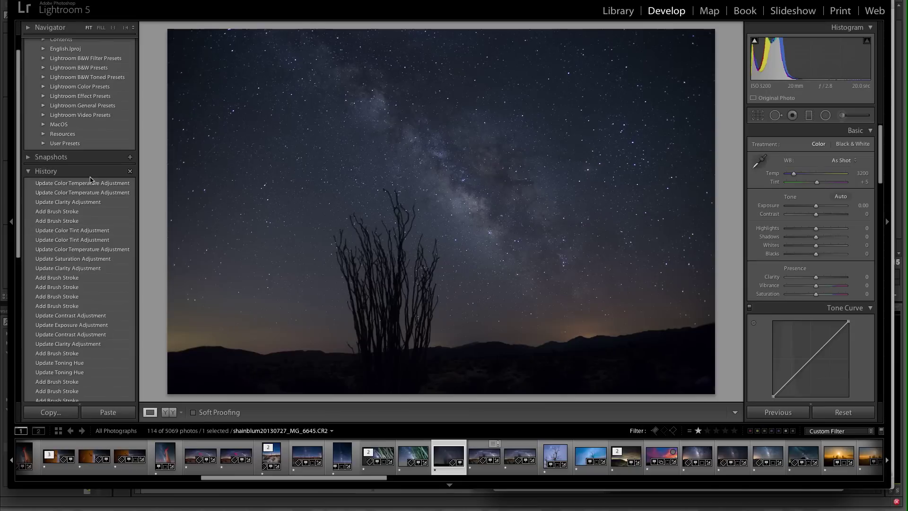
pyautogui.click(89, 184)
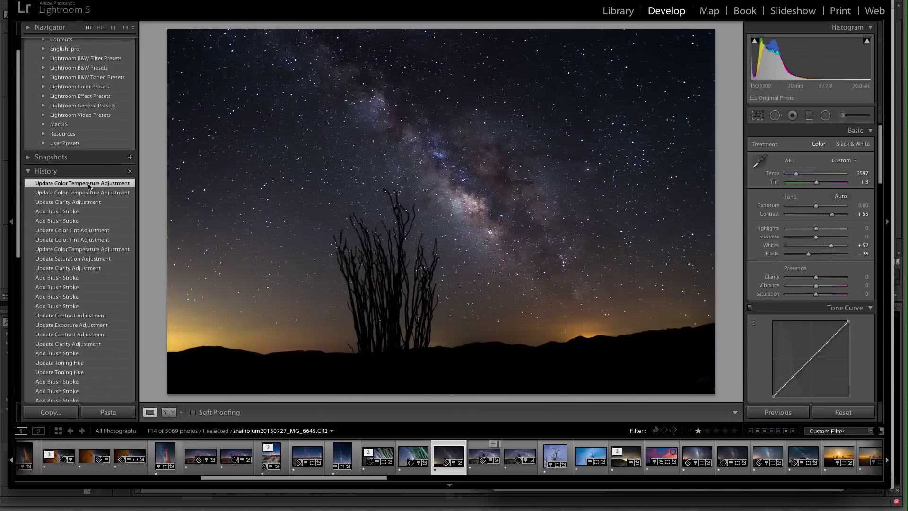